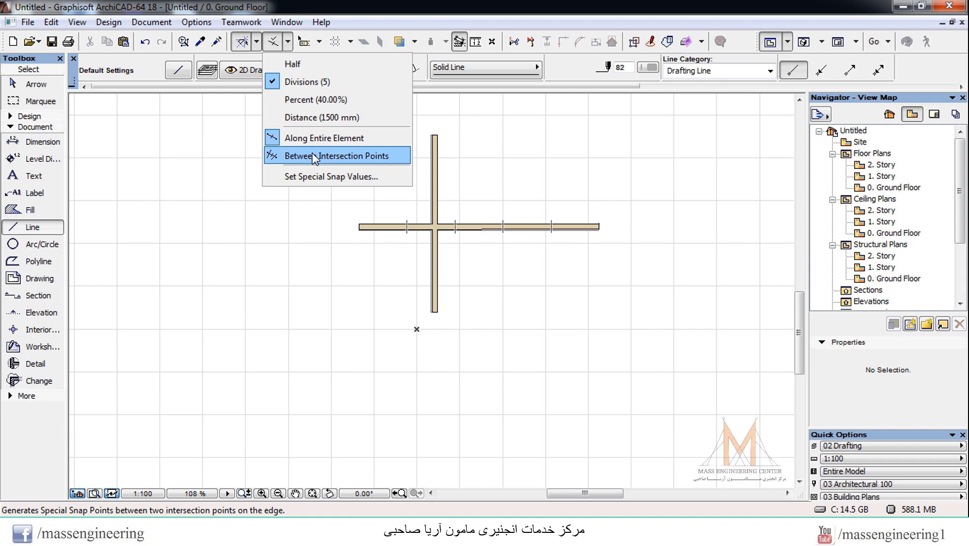
Set the special snap points to generate between intersection points instead of along the entire element
left_click(306, 140)
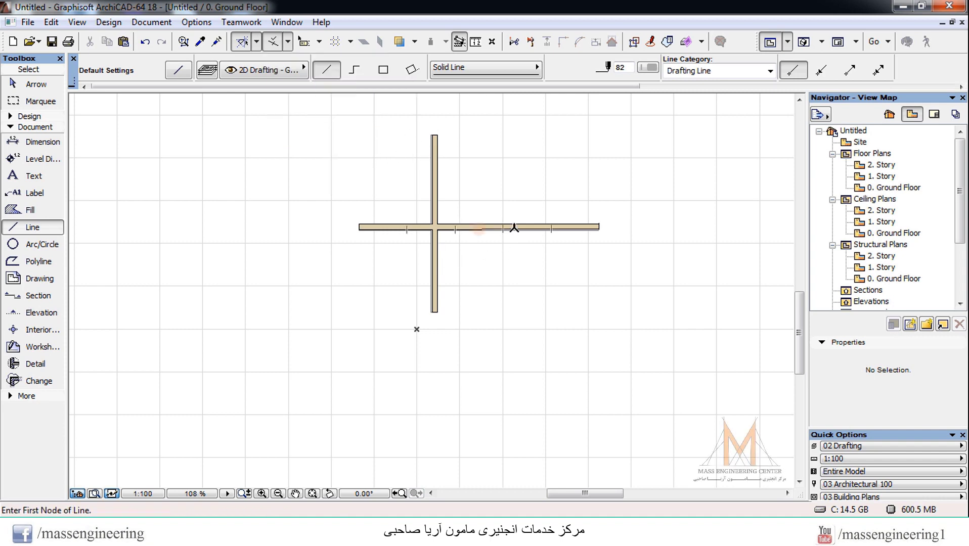
left_click(289, 42)
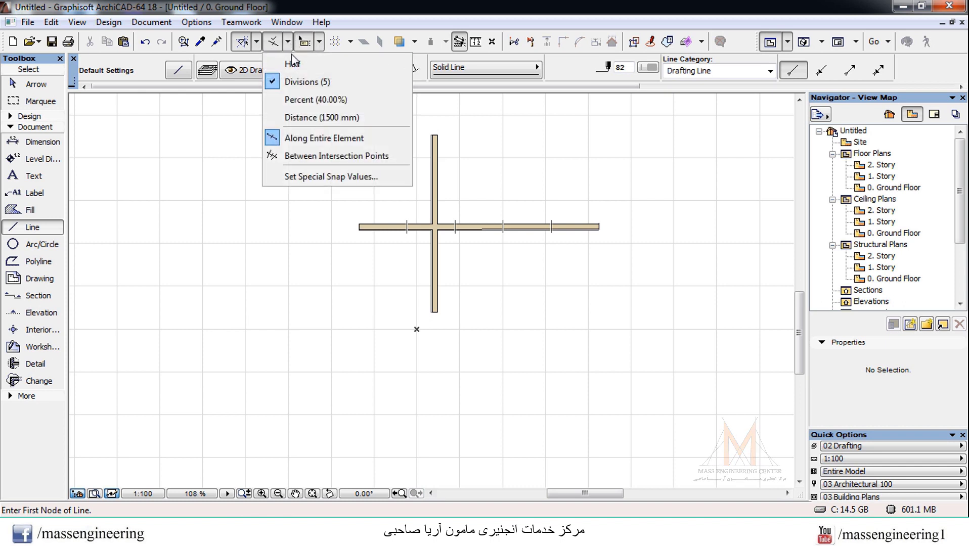
left_click(308, 152)
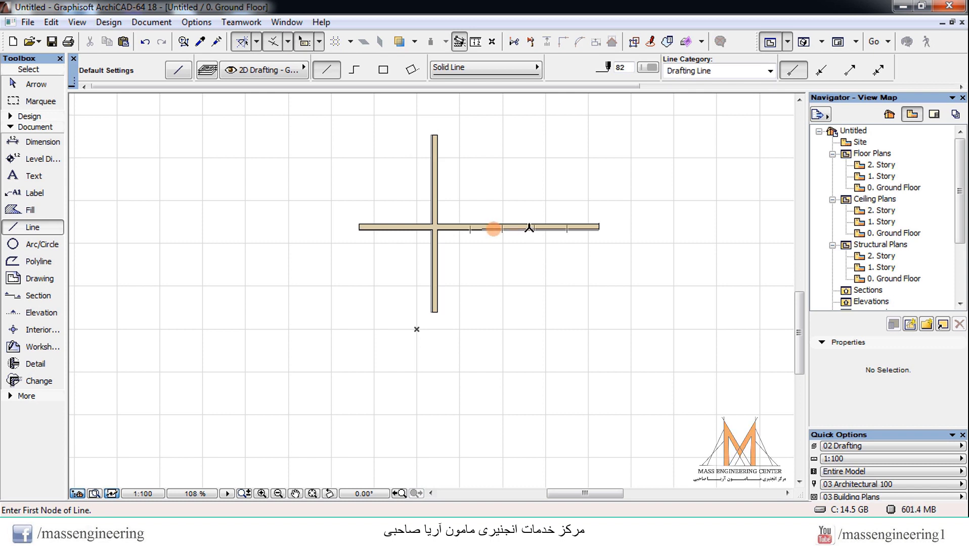
Set the special snap values to 3 divisions, 20 percent and a distance of 1000
left_click(287, 42)
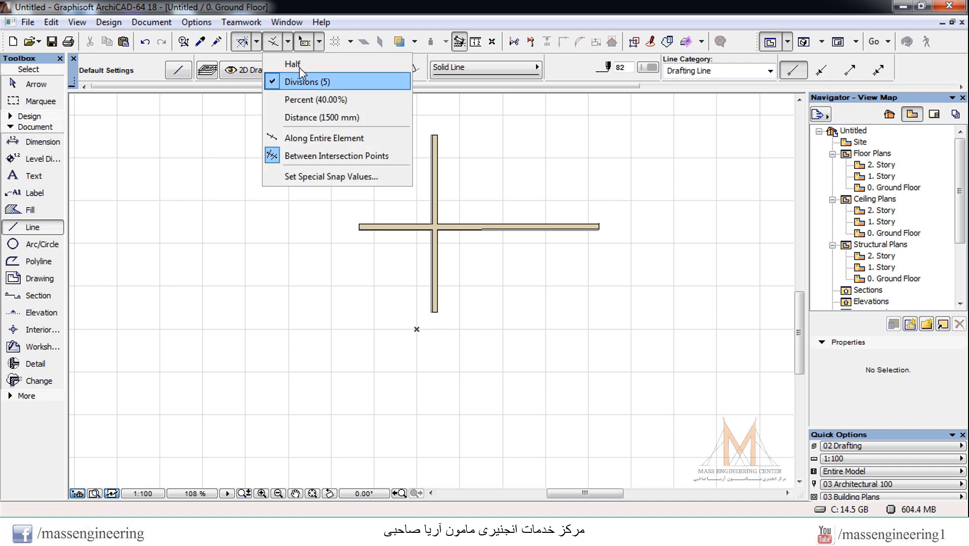
left_click(317, 182)
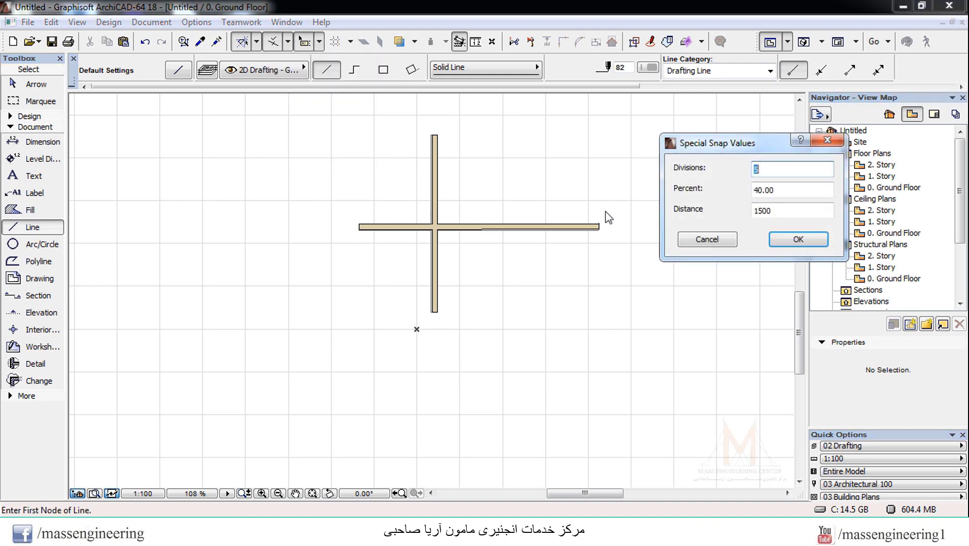
double_click(777, 169)
type("3")
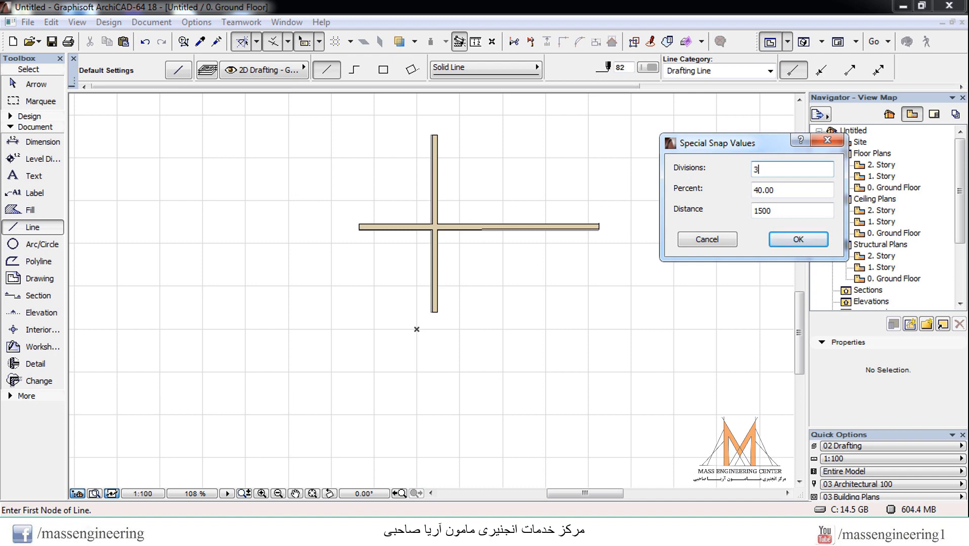
double_click(779, 190)
type("20")
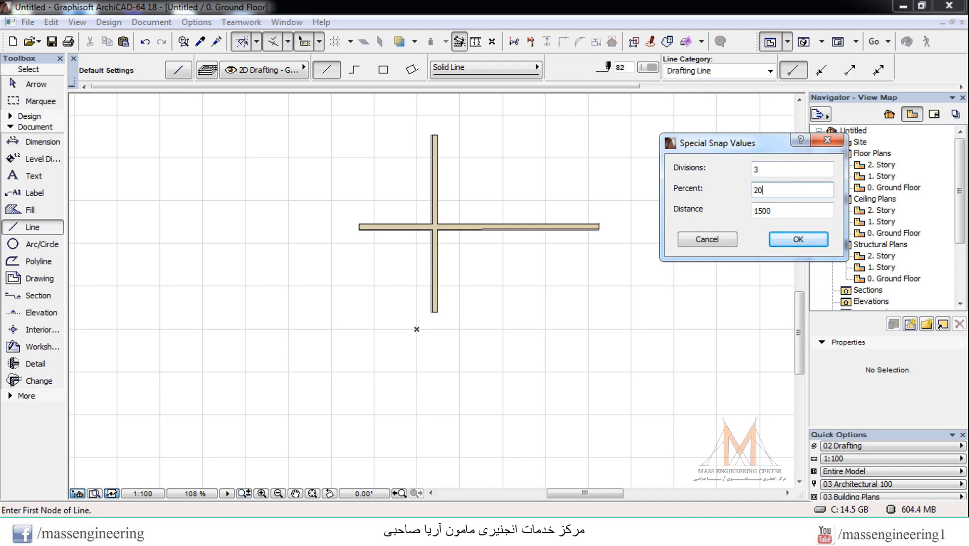
key("Tab")
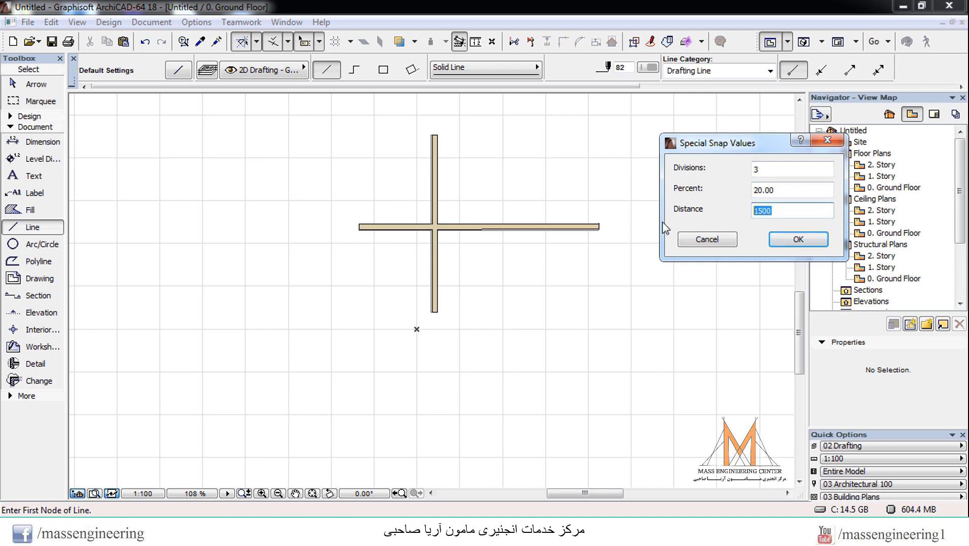
type("1000")
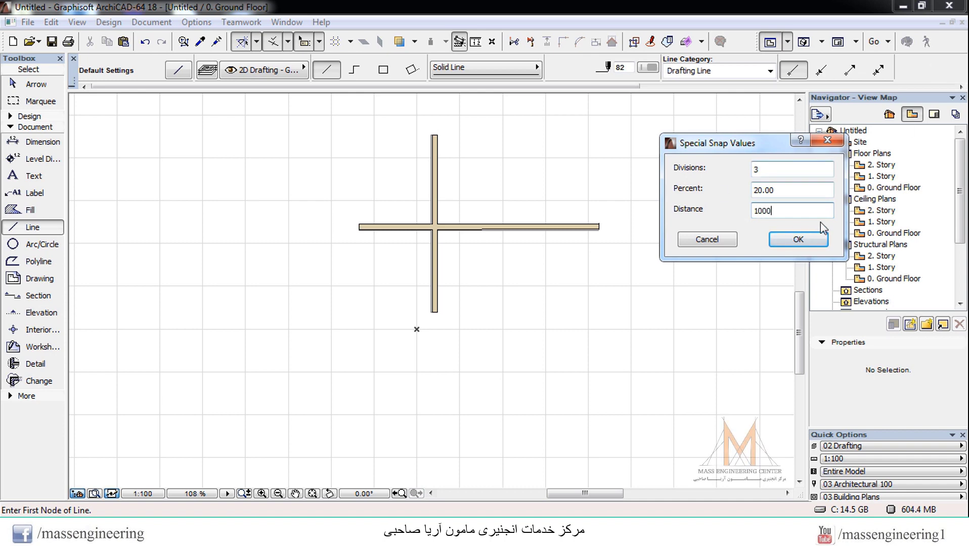
left_click(799, 240)
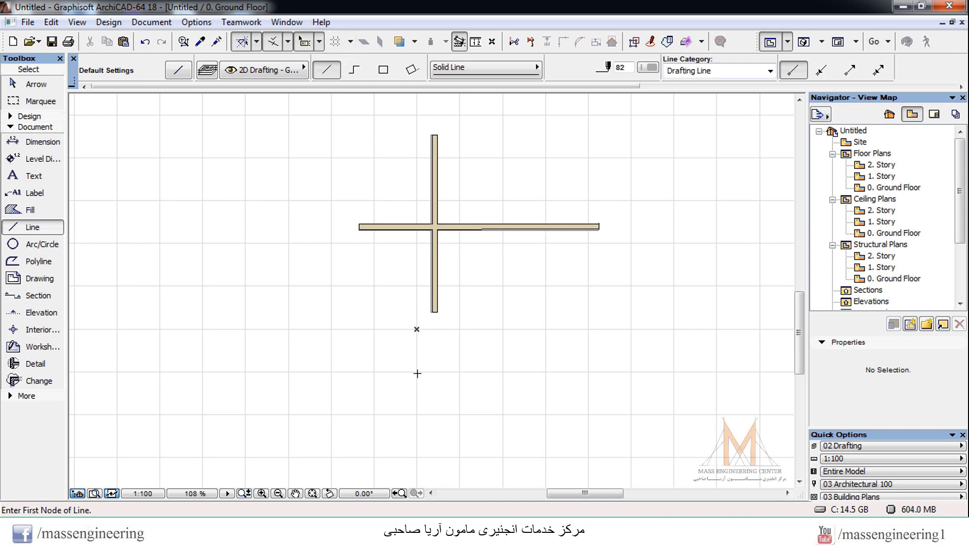
Draw two separate diagonal lines below the crossing walls with the Tracker switched off, one rising and one falling toward the right
left_click(387, 393)
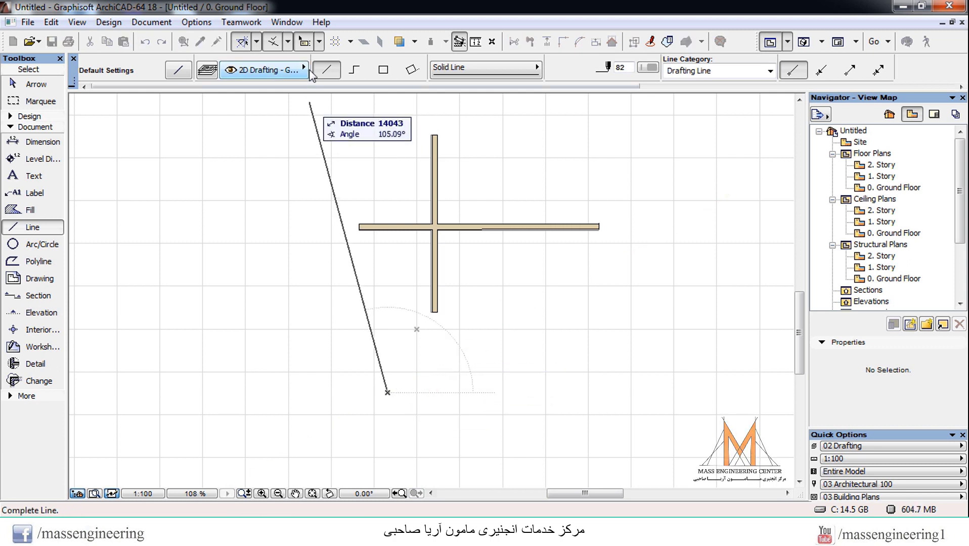
left_click(304, 41)
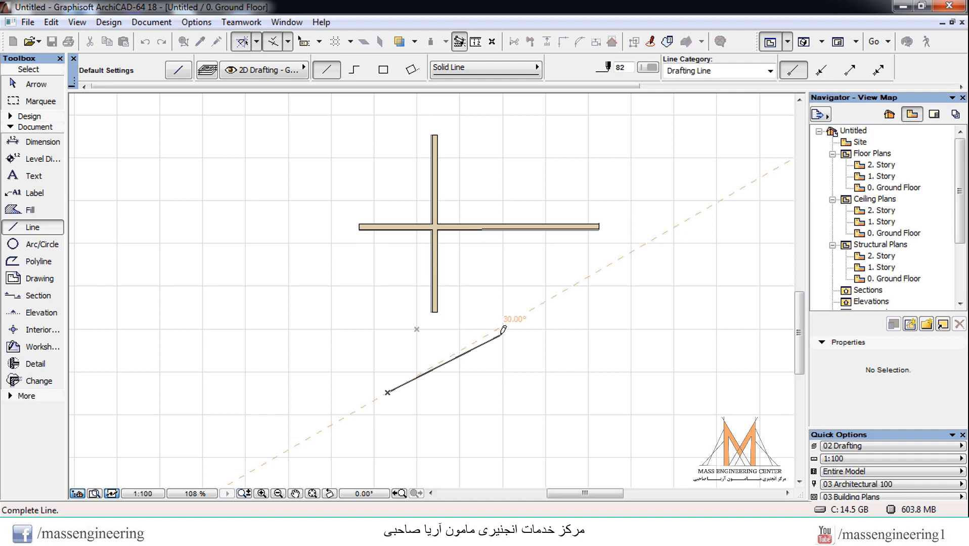
left_click(505, 292)
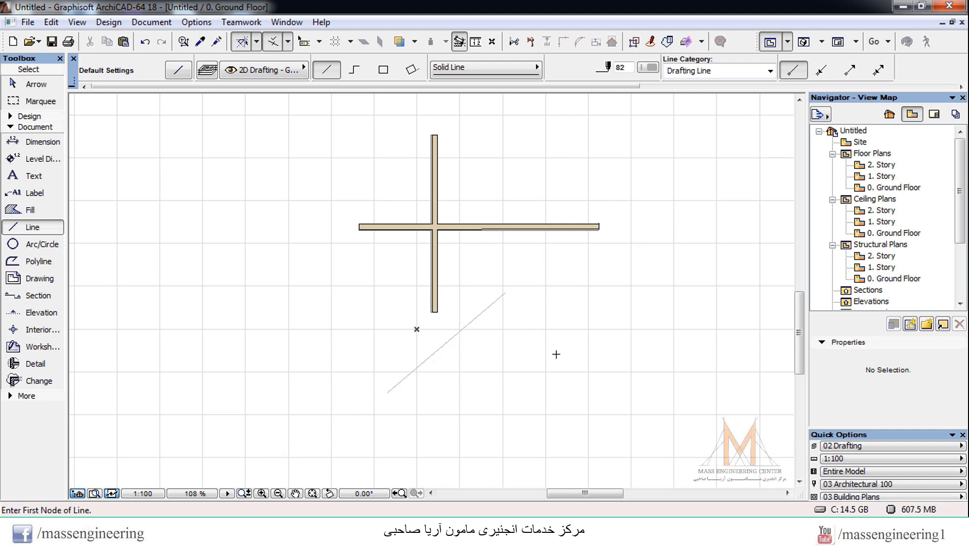
left_click(514, 306)
left_click(606, 384)
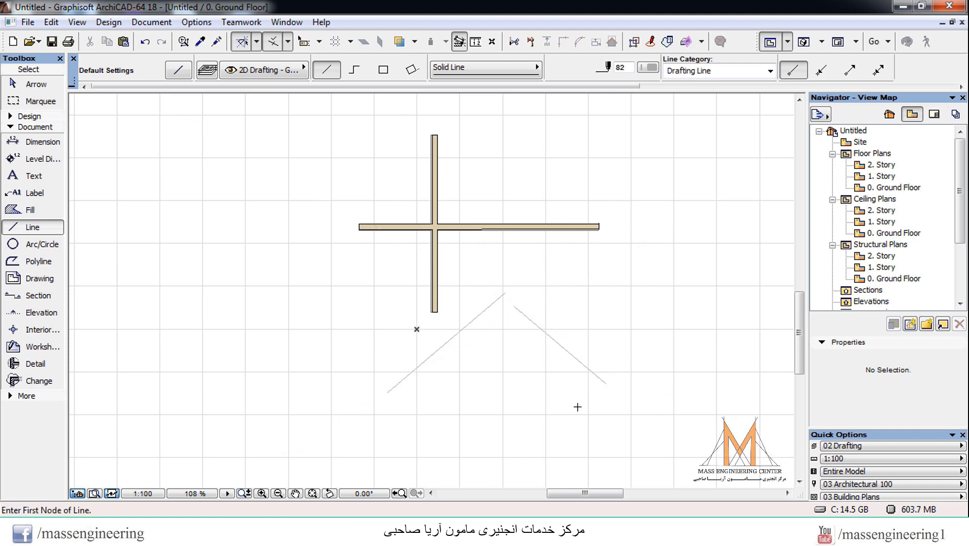
Switch the Tracker back on and draw a line 1320 long at a 45° angle below the rising diagonal line
left_click(305, 43)
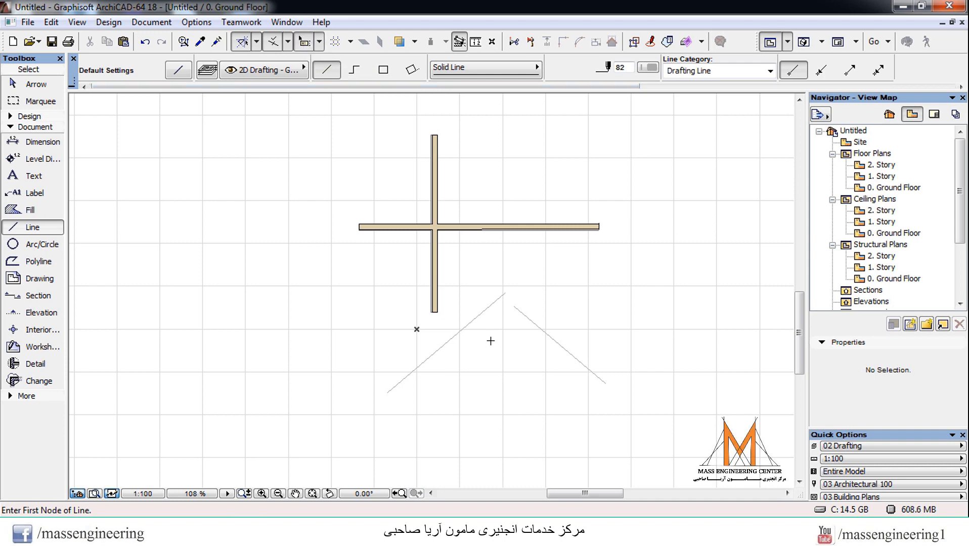
left_click(401, 426)
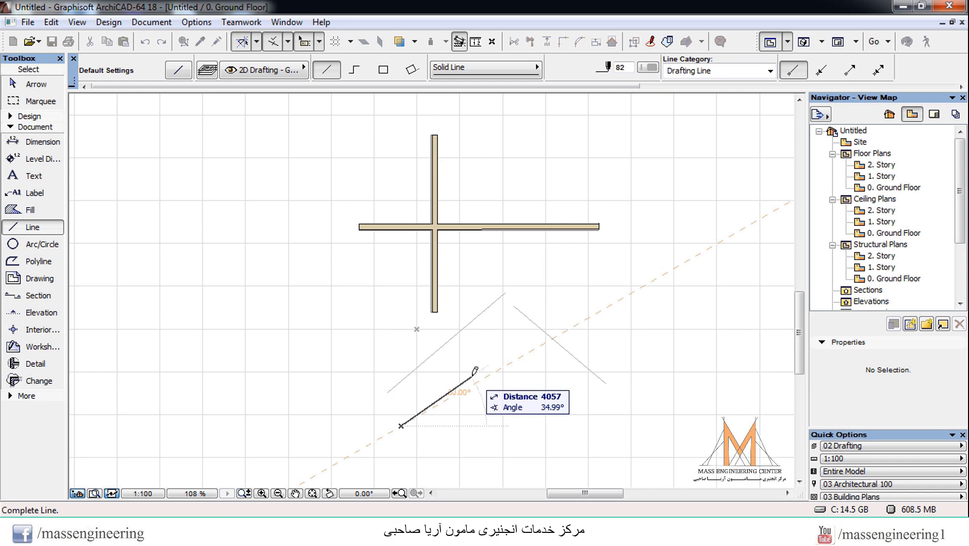
key("Down")
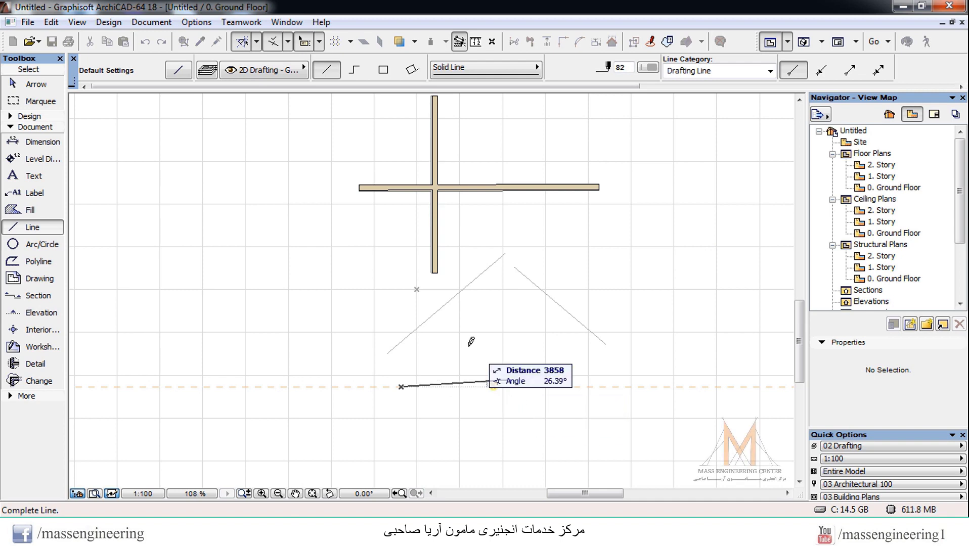
type("132")
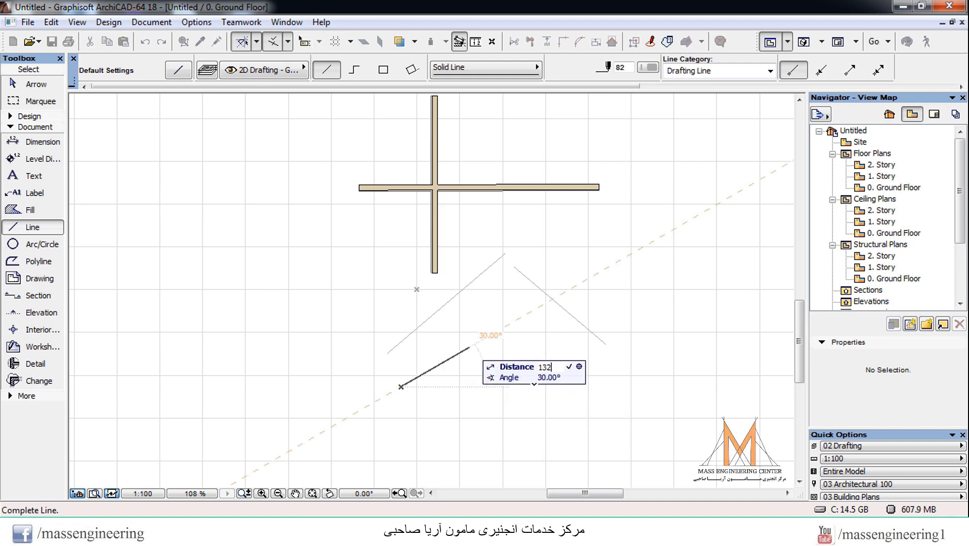
type("0")
key("Tab")
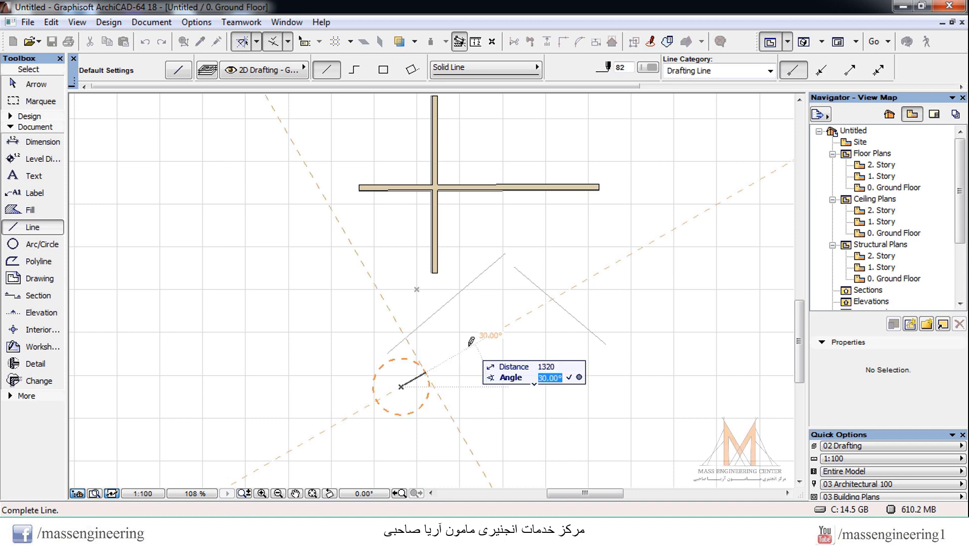
type("45")
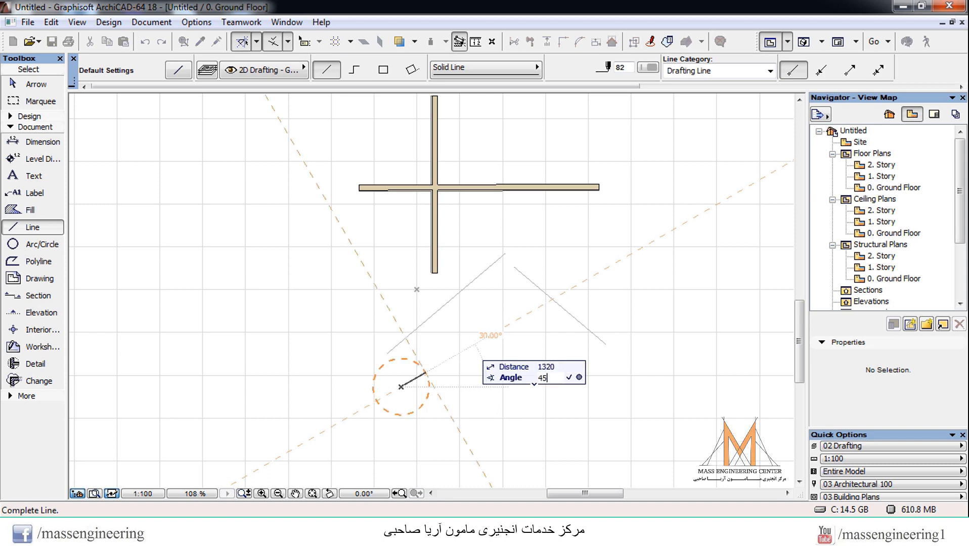
key("Return")
scroll(398, 376, "up", 3)
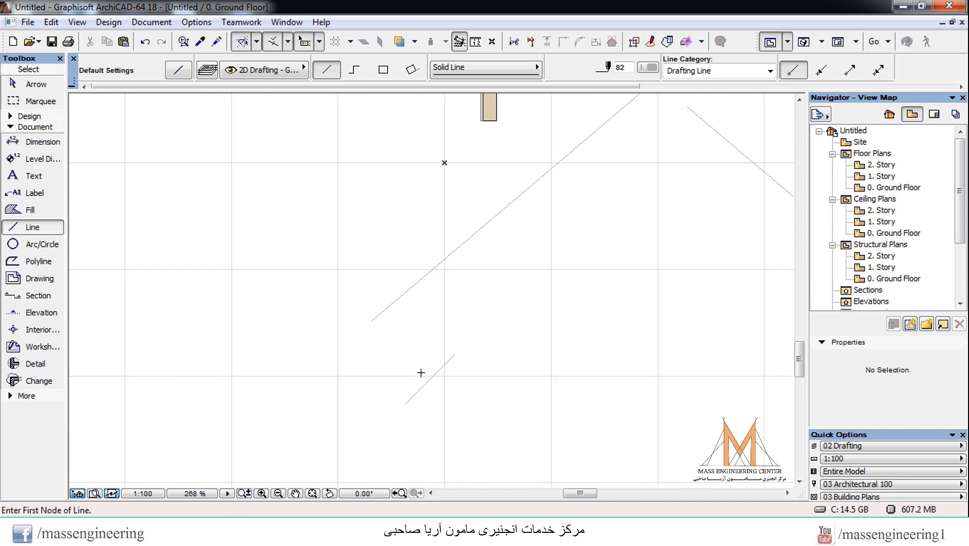
left_click(515, 318)
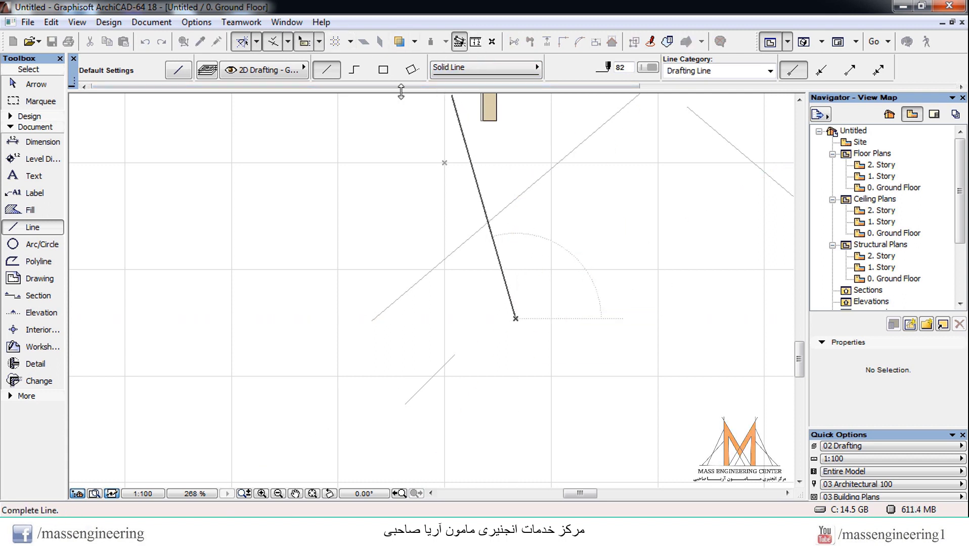
left_click(305, 42)
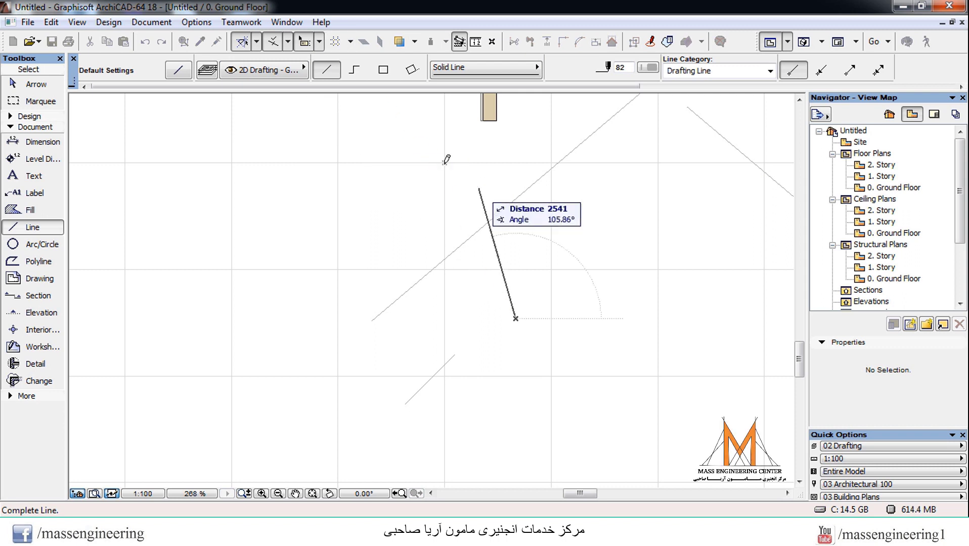
left_click(319, 41)
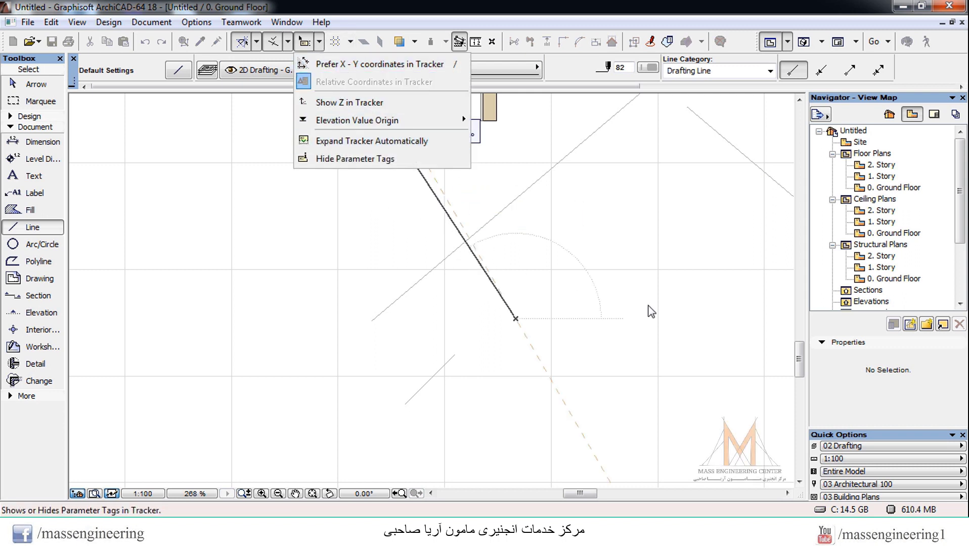
left_click(548, 279)
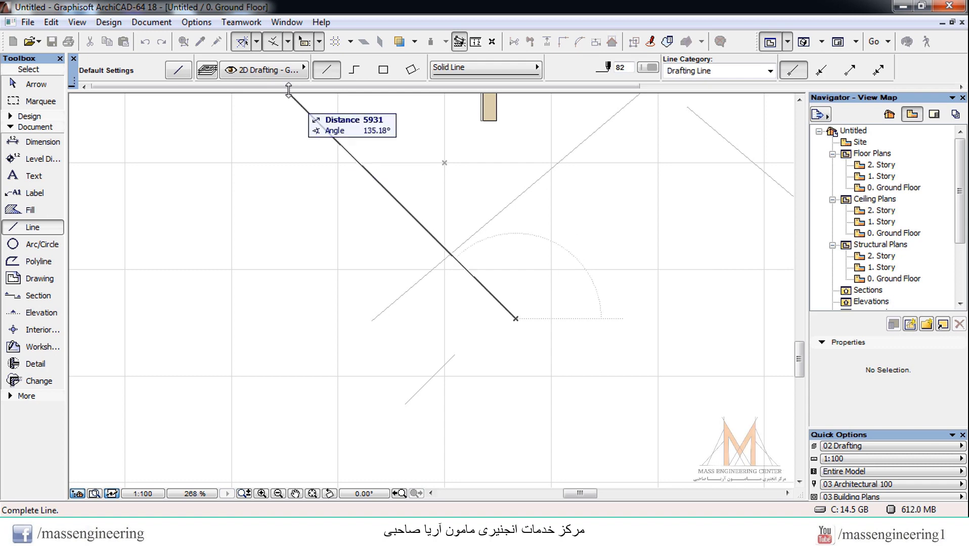
left_click(319, 41)
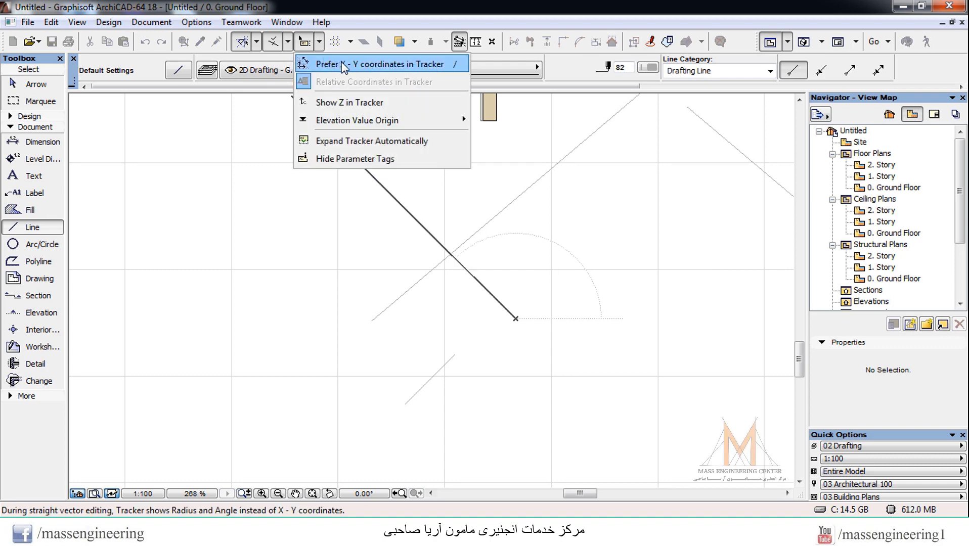
left_click(407, 64)
Start a line beside the short 45° line and make the Tracker prefer X-Y coordinates and show the Z coordinate
left_click(499, 363)
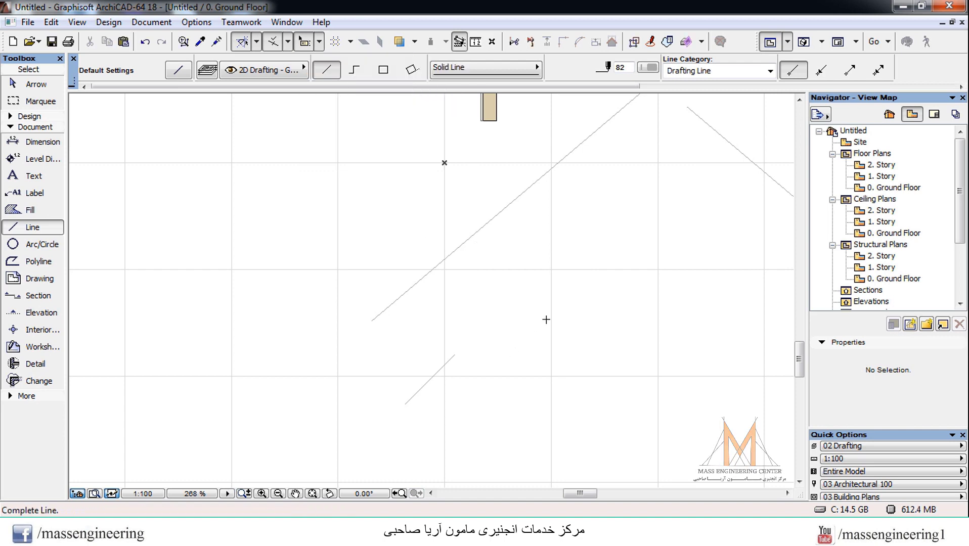
left_click(319, 43)
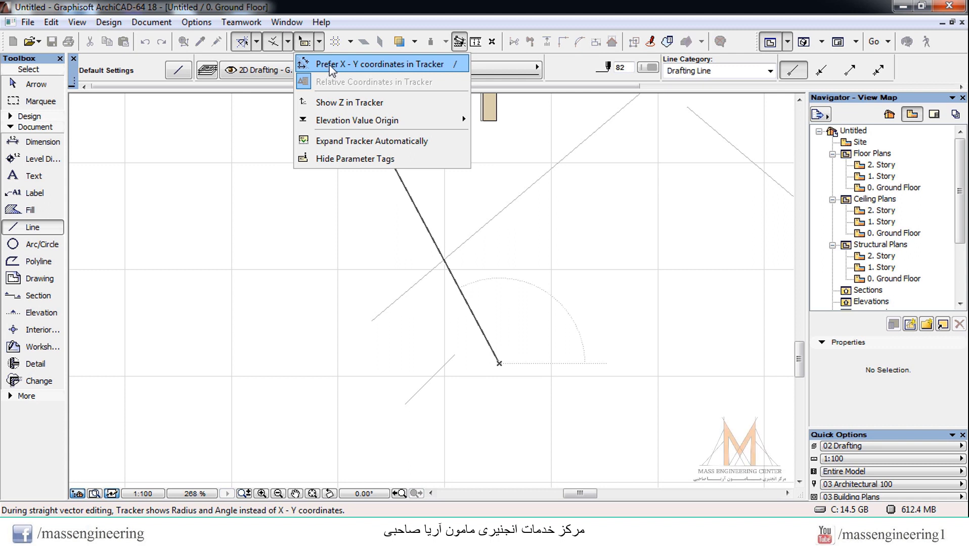
left_click(328, 65)
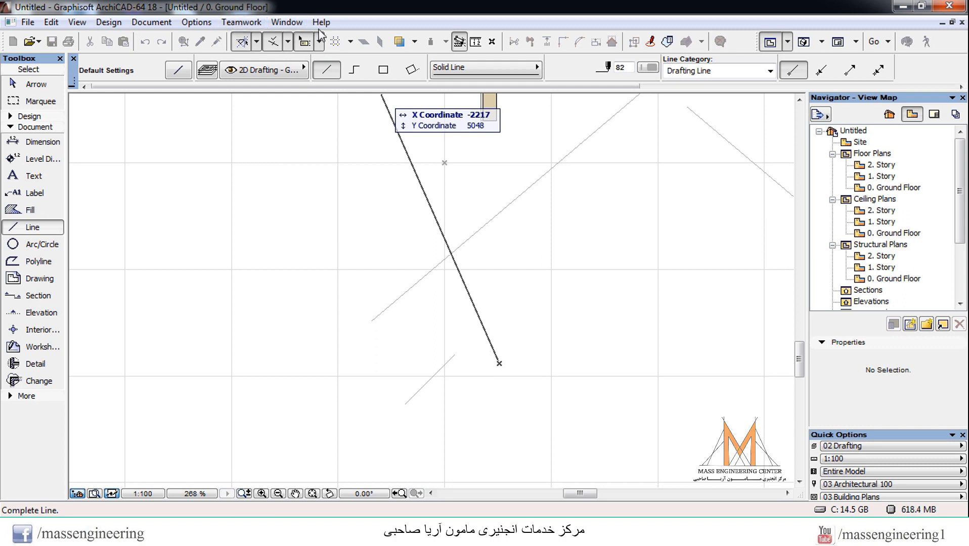
left_click(319, 44)
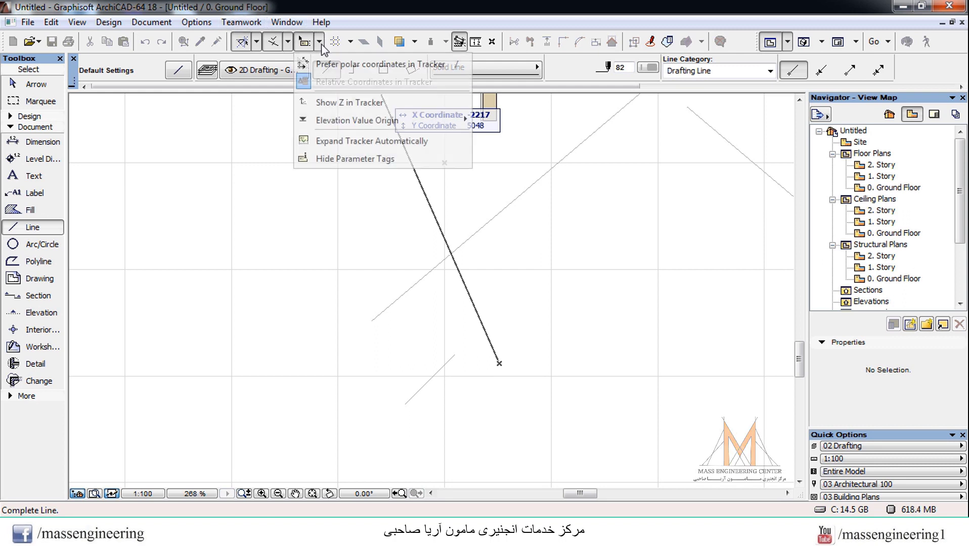
left_click(351, 104)
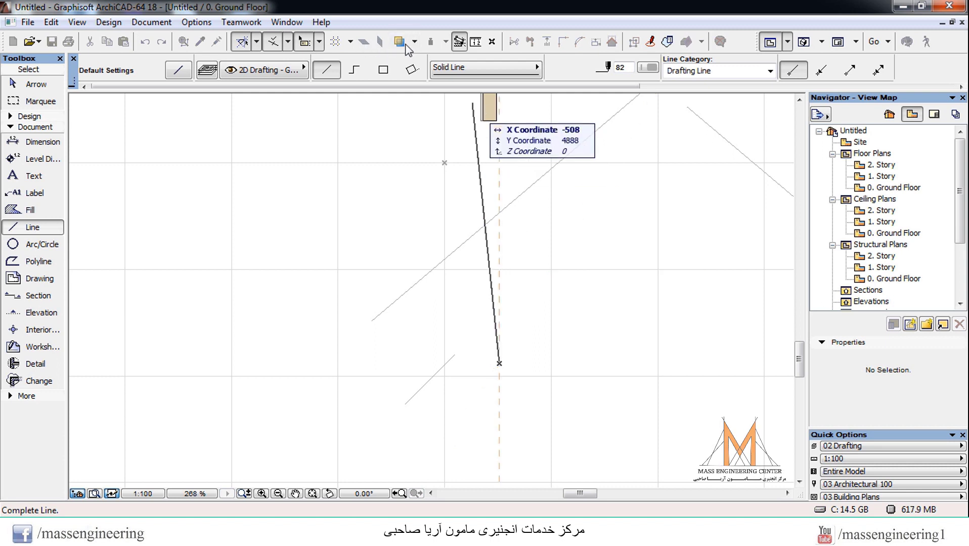
Review the Tracker's elevation value origin options and turn on automatic Tracker expansion during coordinate input
left_click(319, 42)
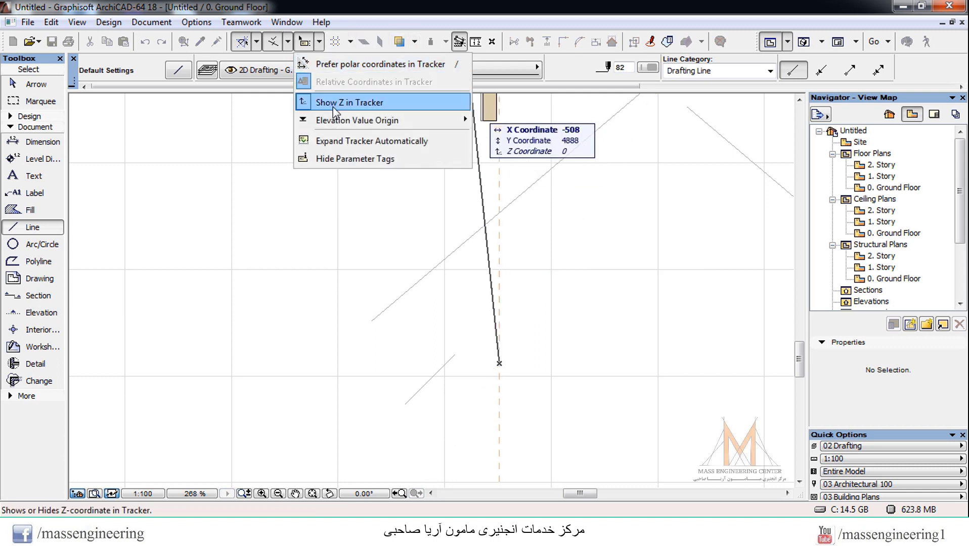
mouse_move(344, 127)
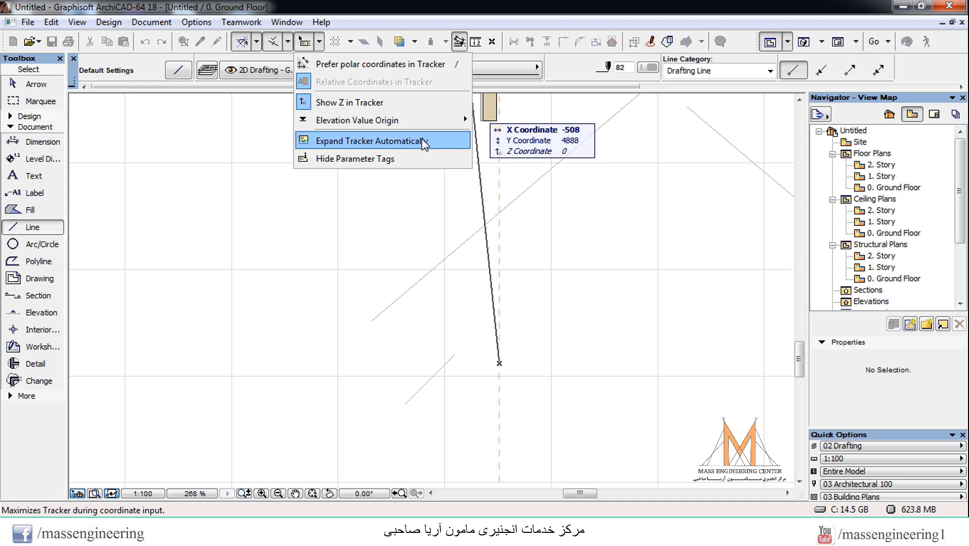
mouse_move(442, 117)
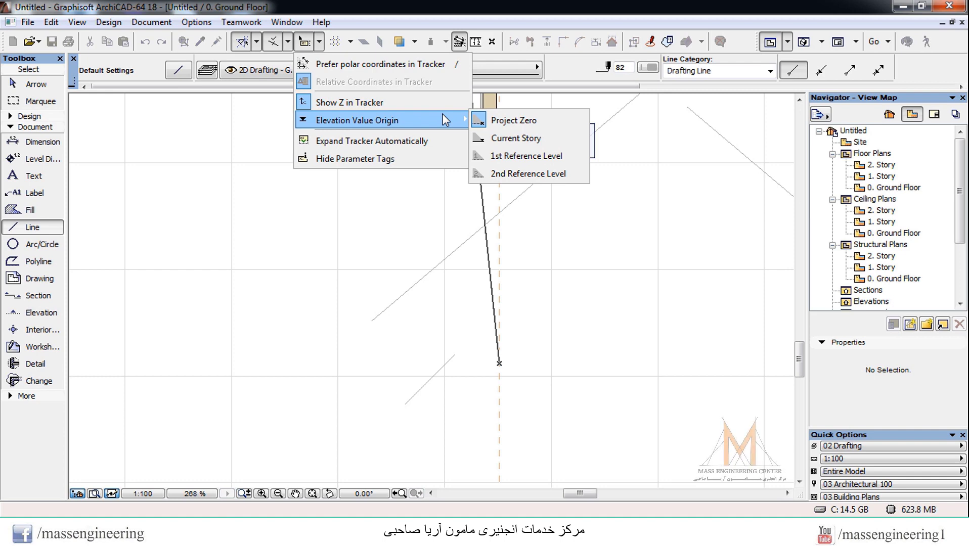
left_click(377, 142)
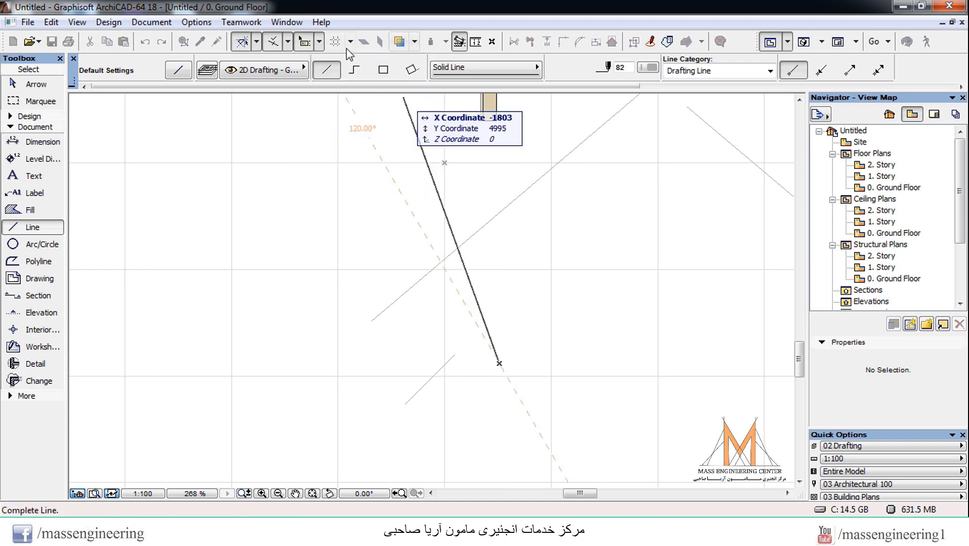
Try hiding the Tracker's parameter tags, and turn their display back on
left_click(320, 42)
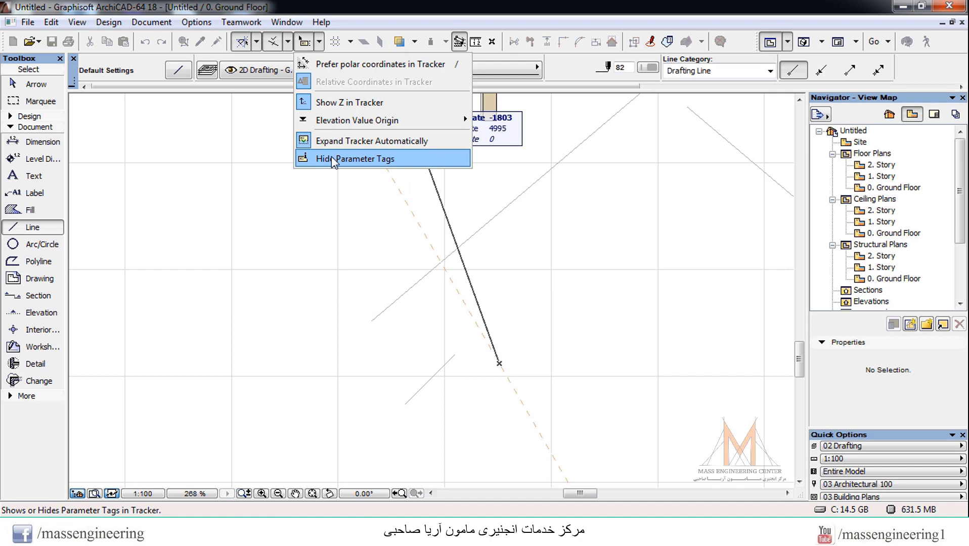
left_click(383, 160)
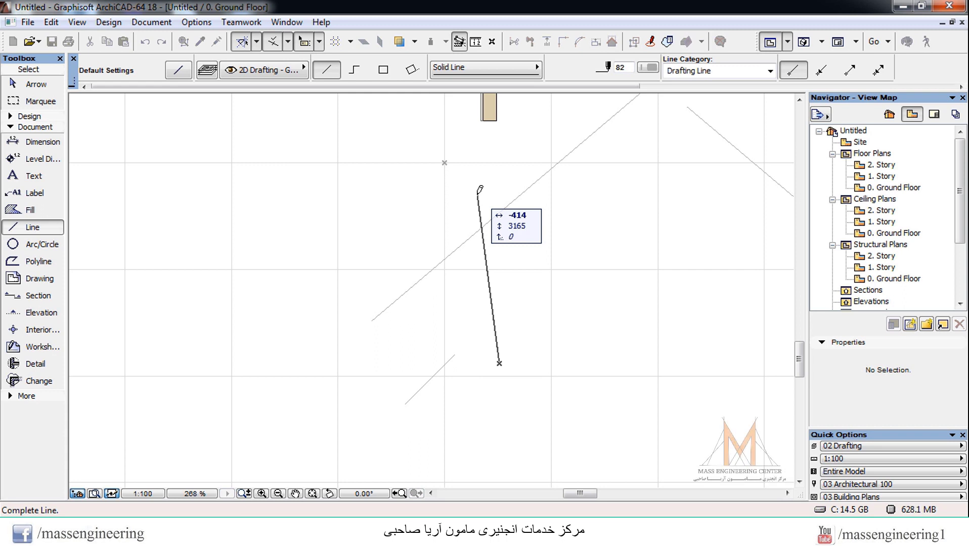
left_click(319, 42)
left_click(334, 159)
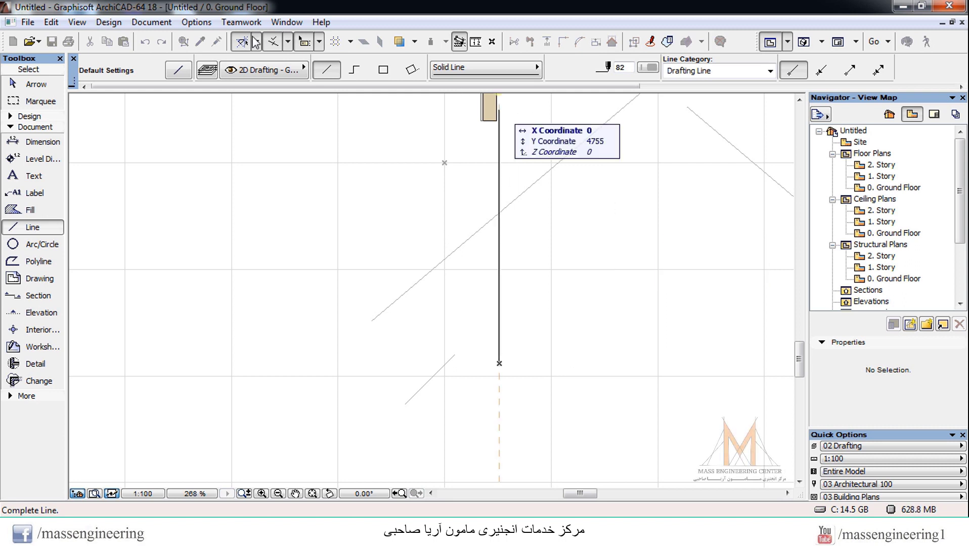
Make the Tracker prefer polar coordinates and turn off its Z coordinate display
left_click(319, 41)
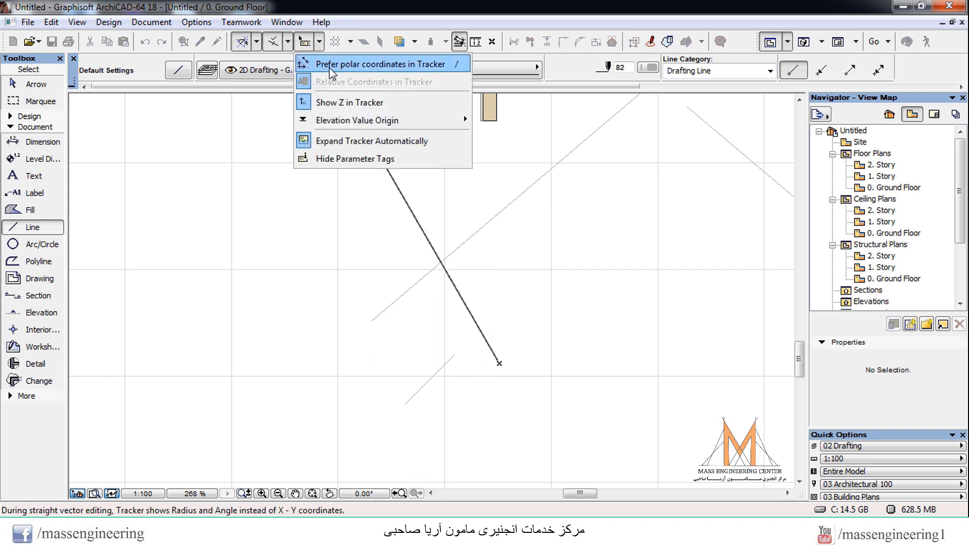
left_click(329, 64)
left_click(320, 42)
left_click(349, 102)
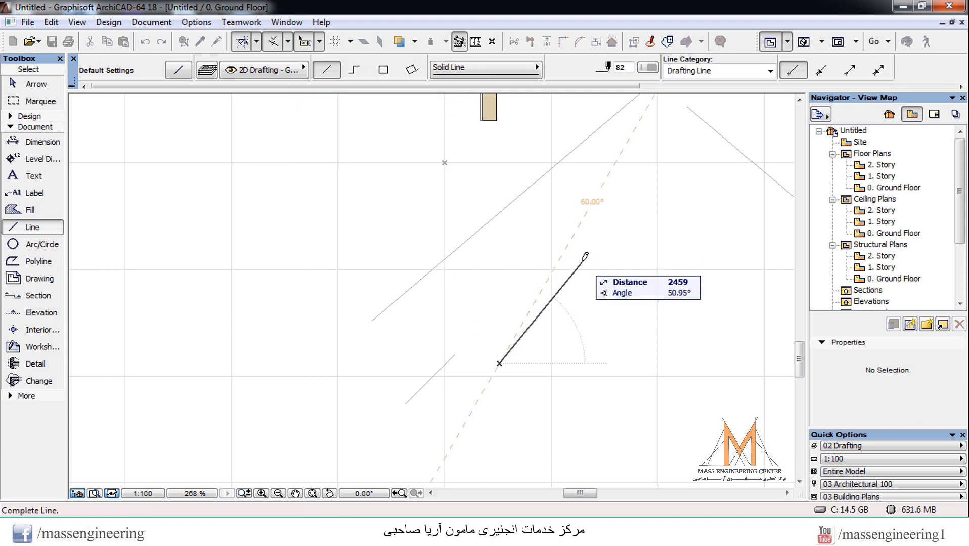
Hide the Tracker's parameter tags and cancel the unfinished line
left_click(319, 42)
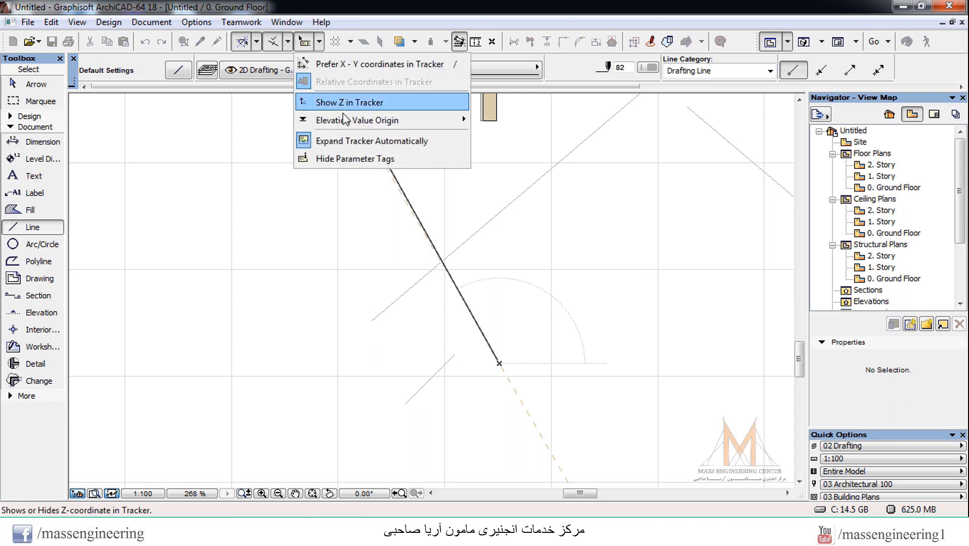
left_click(339, 161)
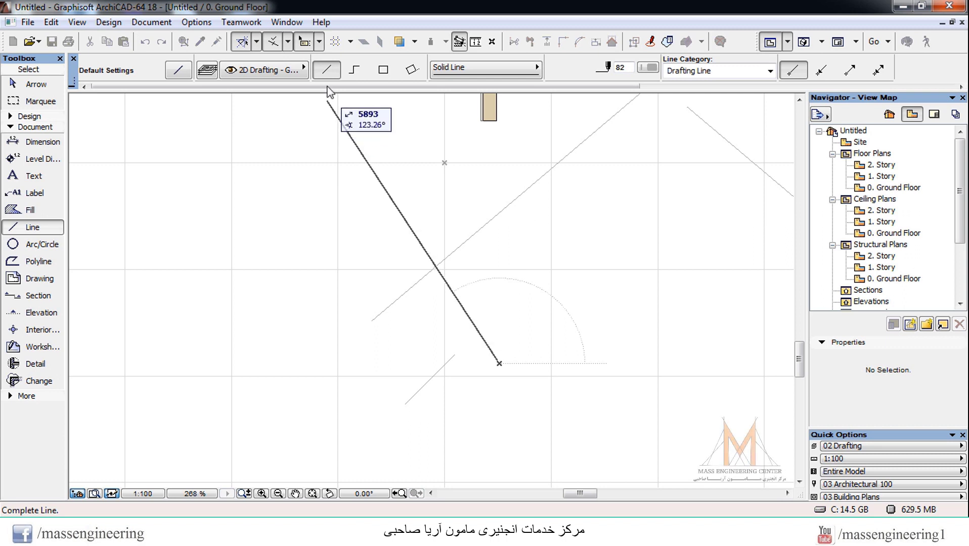
key("Escape")
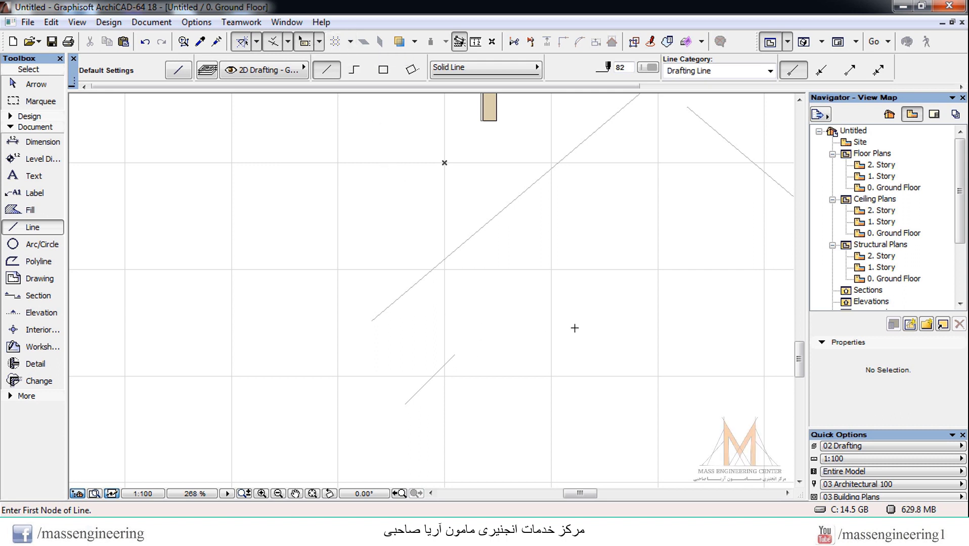
Draw three separate short slanted lines between the short 45° line and the long rising diagonal line
left_click(485, 319)
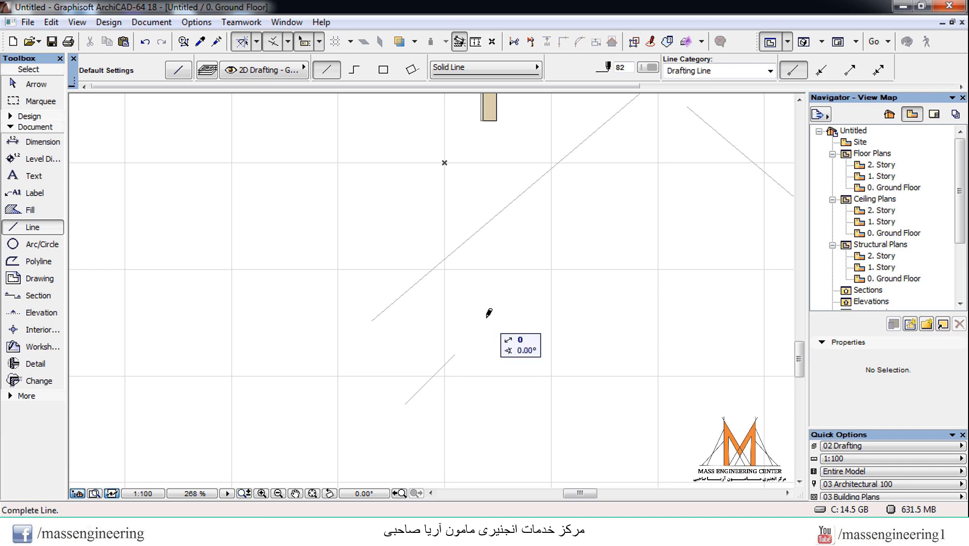
left_click(523, 255)
left_click(596, 214)
left_click(621, 271)
left_click(584, 322)
left_click(490, 430)
key("shift")
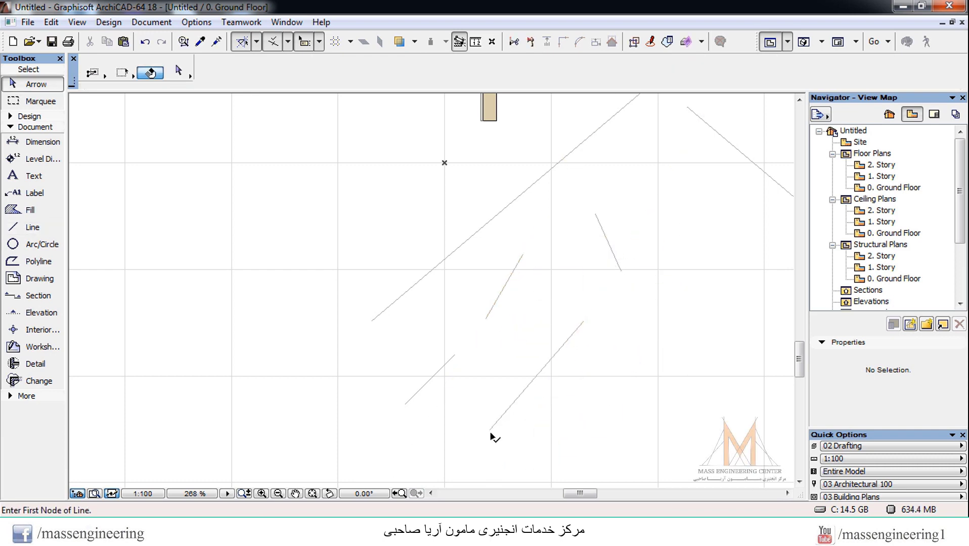
Turn on grid snapping and draw a rising diagonal line across one grid square above the vertical wall
scroll(458, 354, "down", 10)
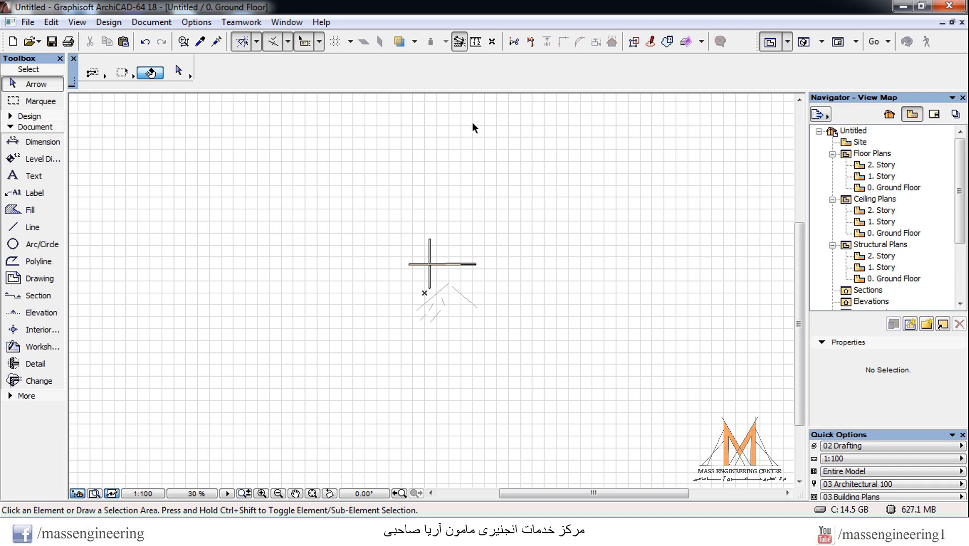
left_click(336, 43)
scroll(418, 229, "up", 5)
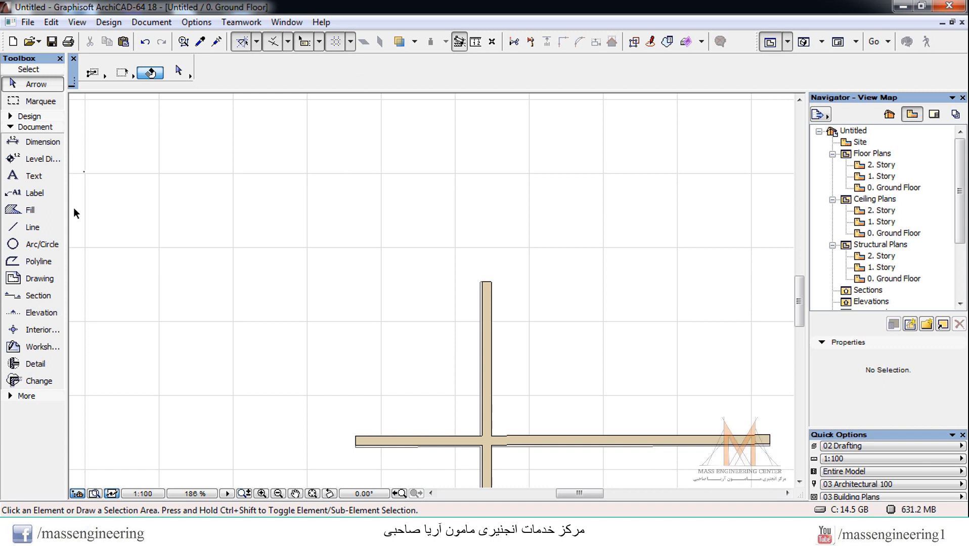
left_click(33, 228)
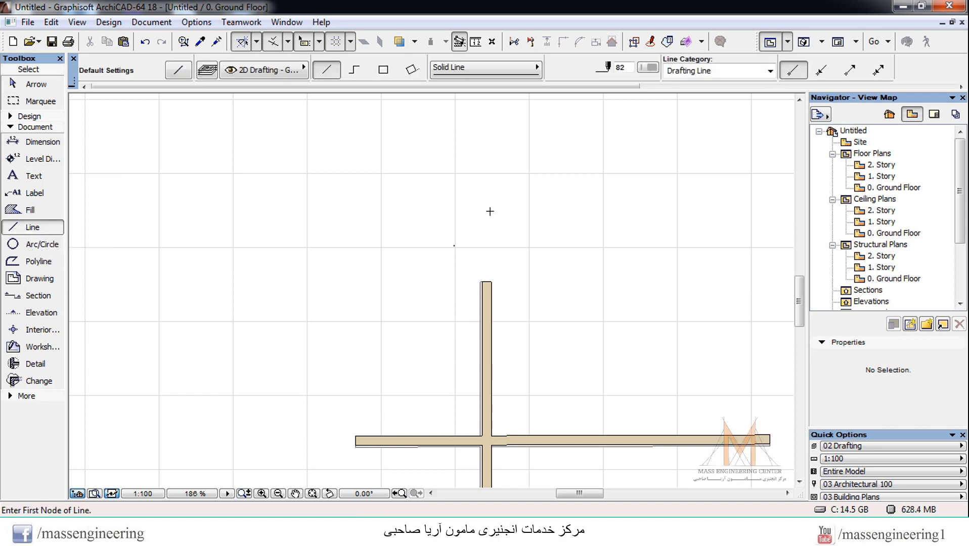
left_click(455, 247)
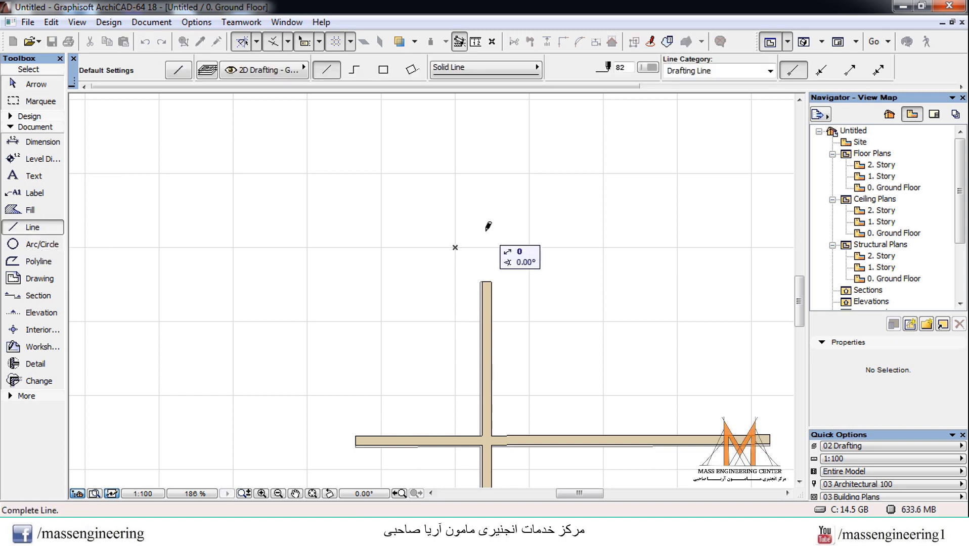
left_click(527, 172)
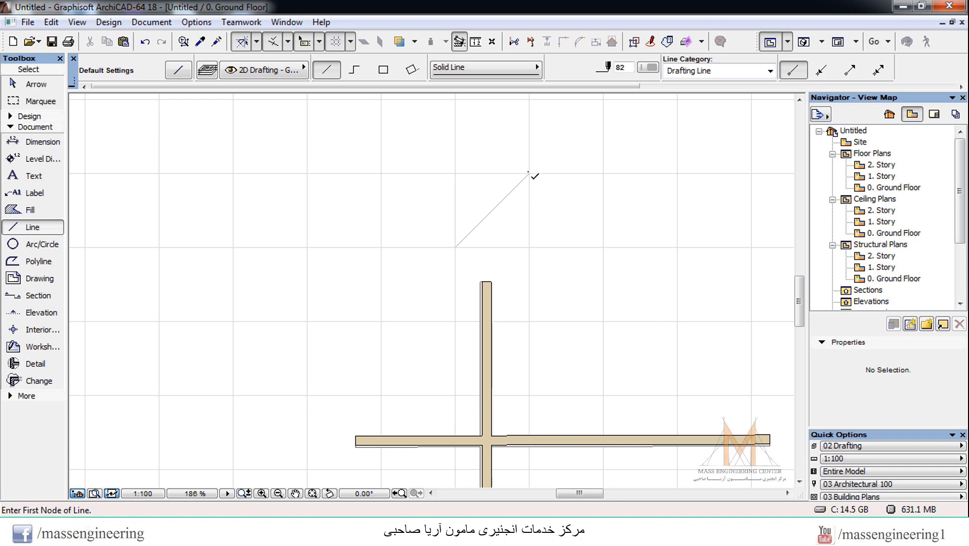
Turn off grid snapping and draw a parallel diagonal line across the adjacent grid square, placing its ends by eye
scroll(528, 172, "up", 15)
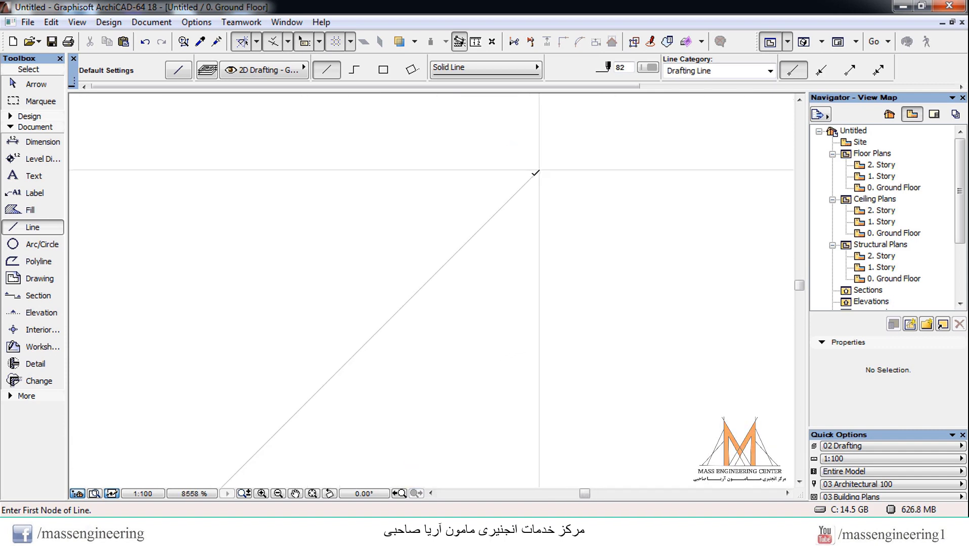
scroll(535, 173, "up", 13)
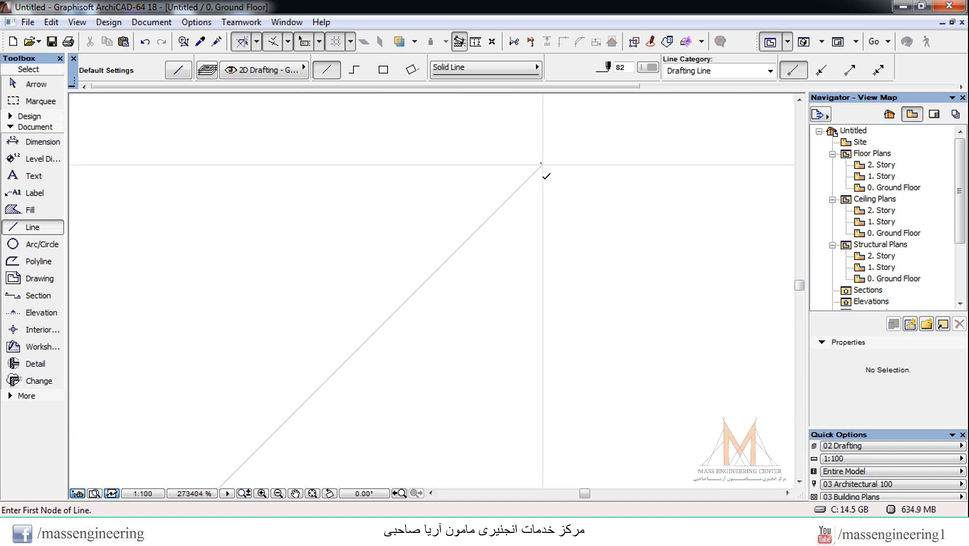
scroll(537, 182, "down", 11)
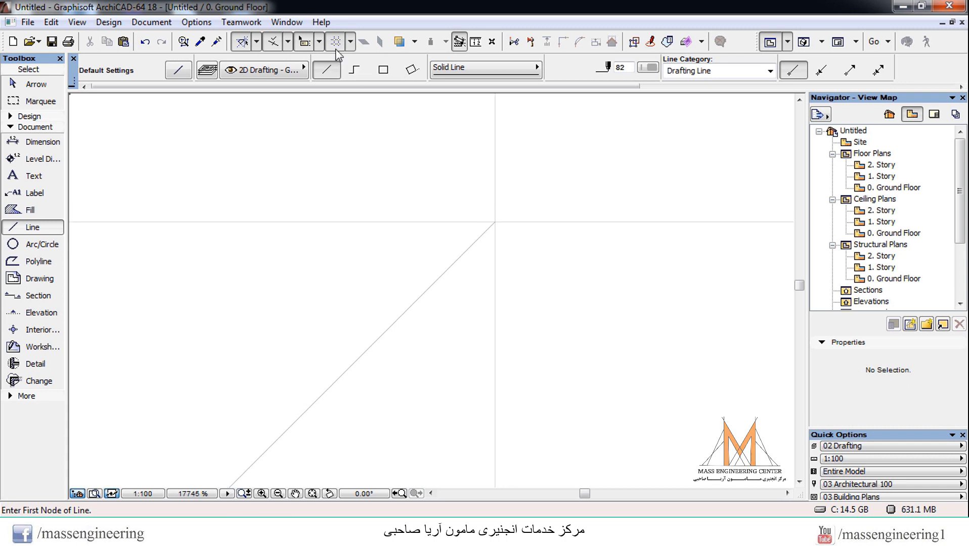
scroll(397, 301, "down", 16)
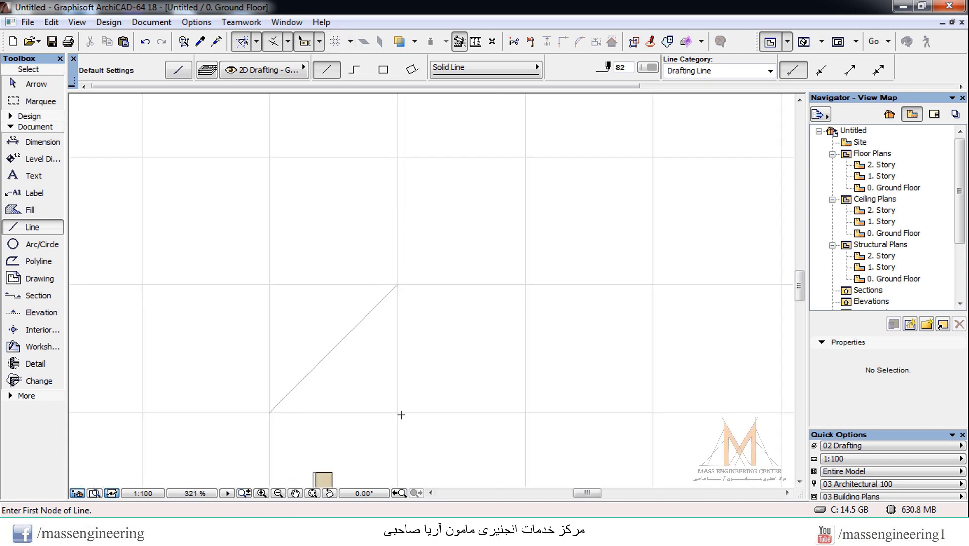
scroll(397, 414, "up", 5)
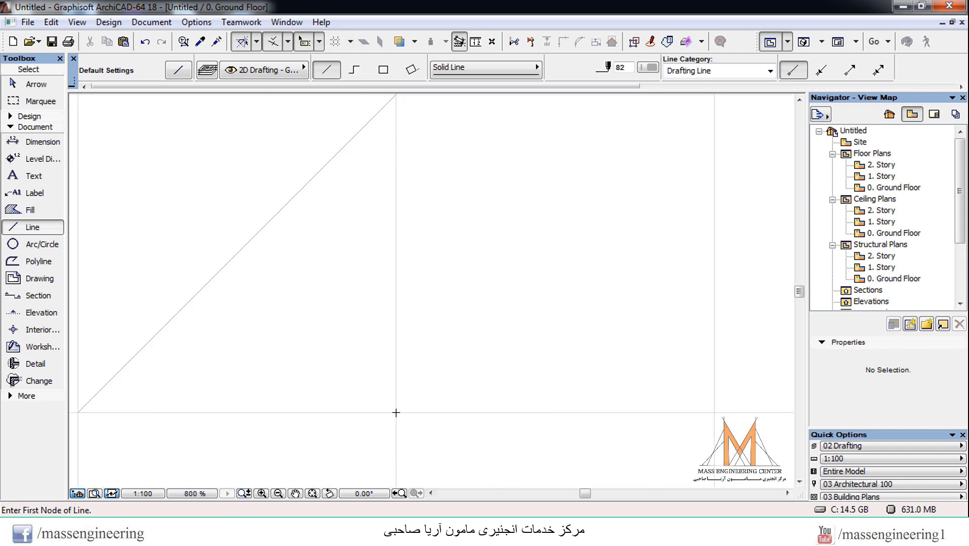
left_click(396, 413)
scroll(643, 272, "down", 1)
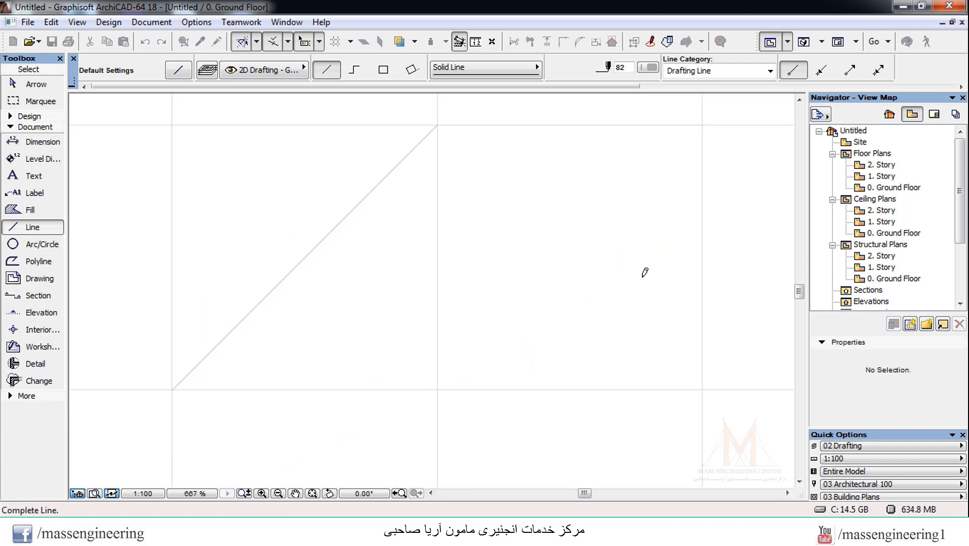
left_click(703, 121)
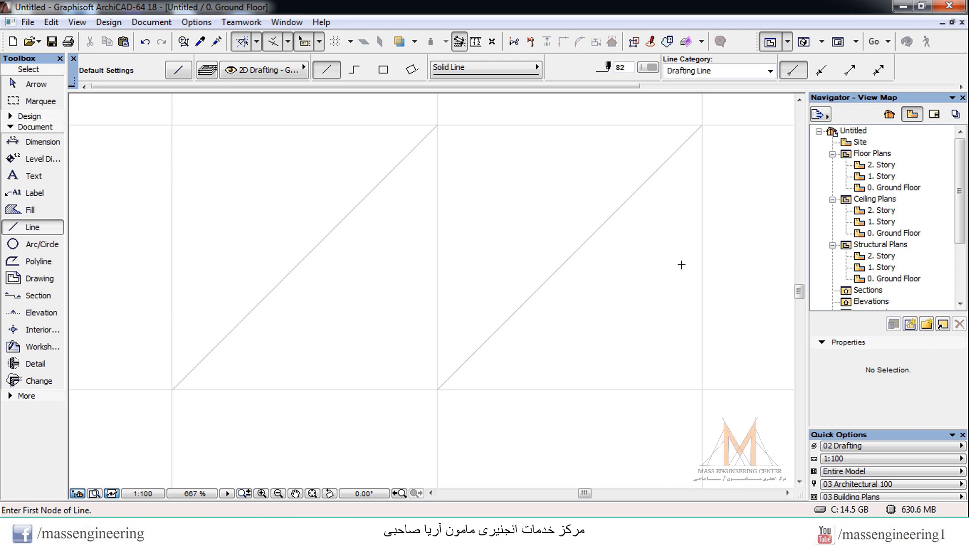
Examine closely how the lower end of the unsnapped diagonal line sits against the grid intersection
scroll(453, 402, "up", 8)
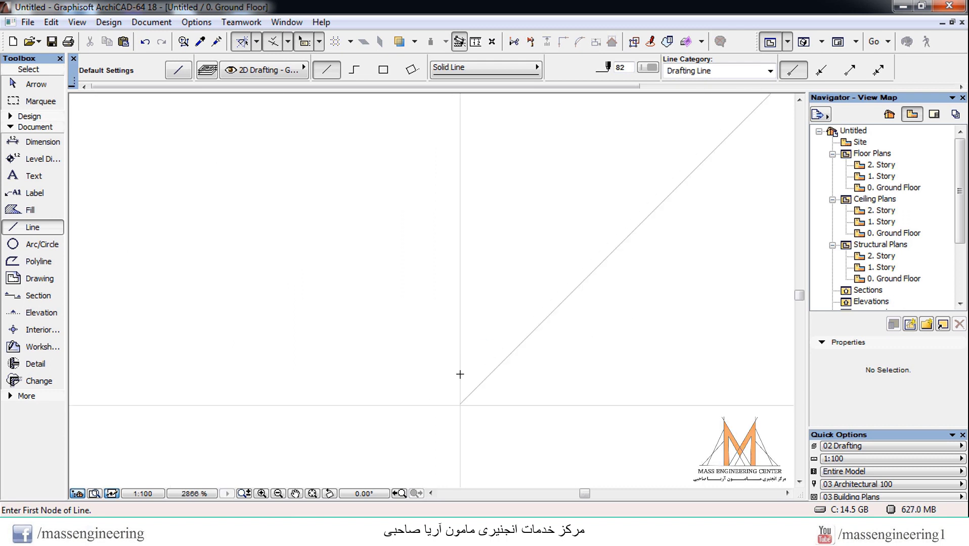
scroll(458, 405, "up", 20)
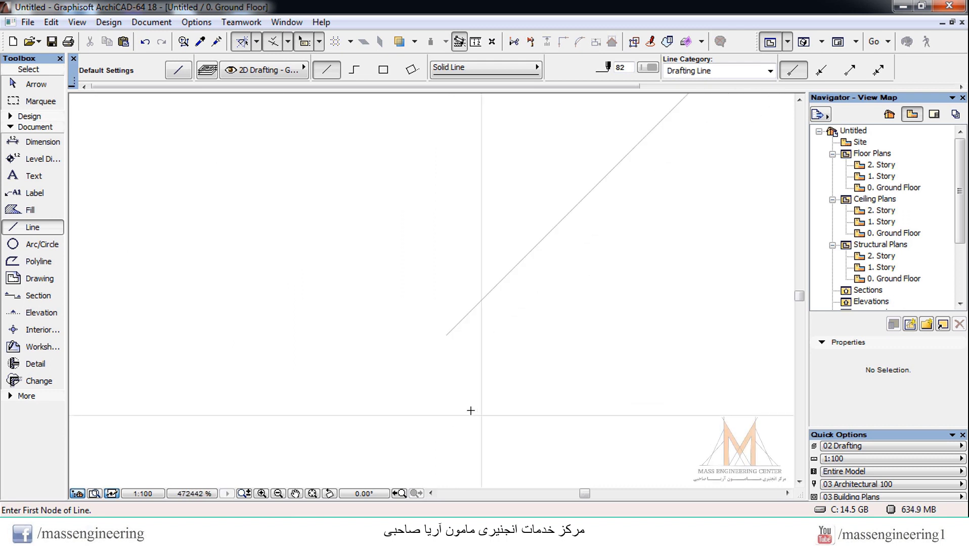
scroll(471, 411, "down", 5)
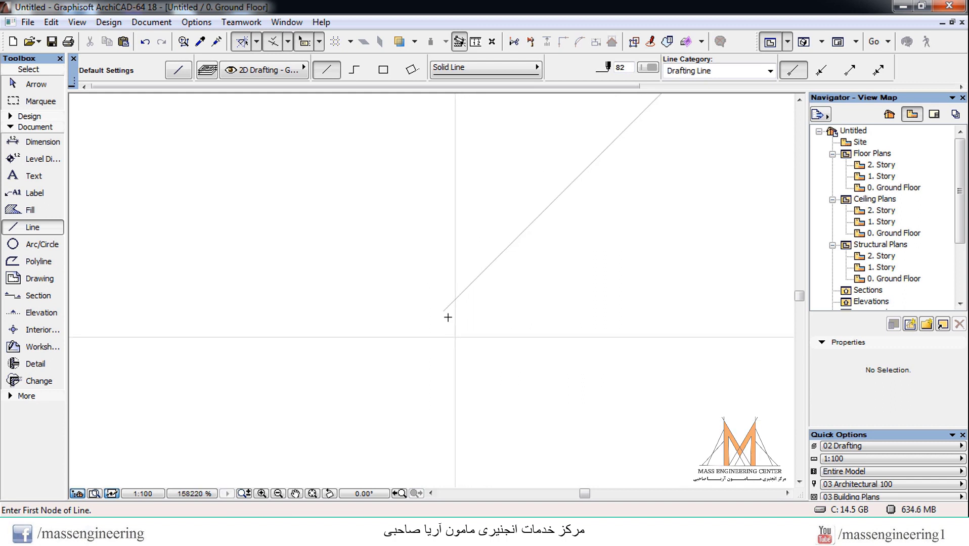
scroll(448, 317, "down", 4)
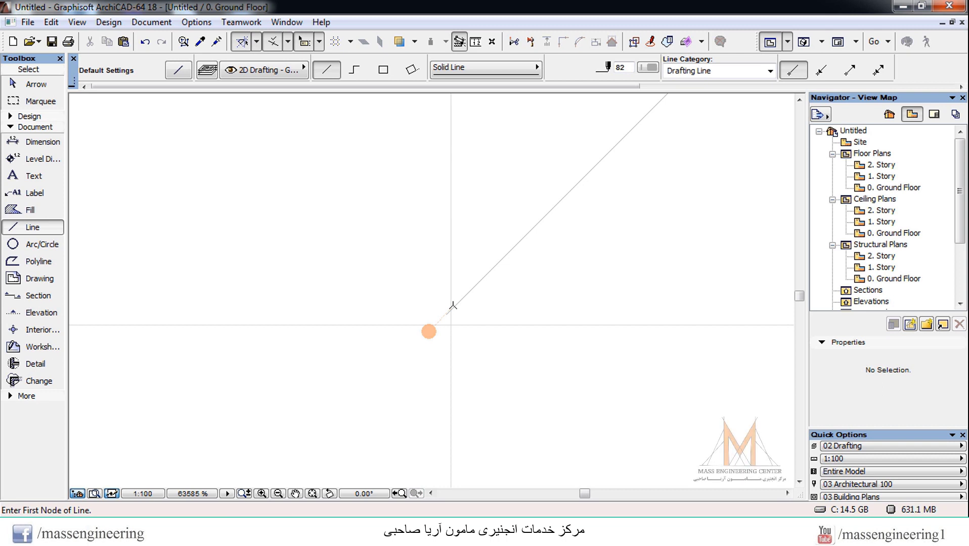
scroll(419, 193, "down", 9)
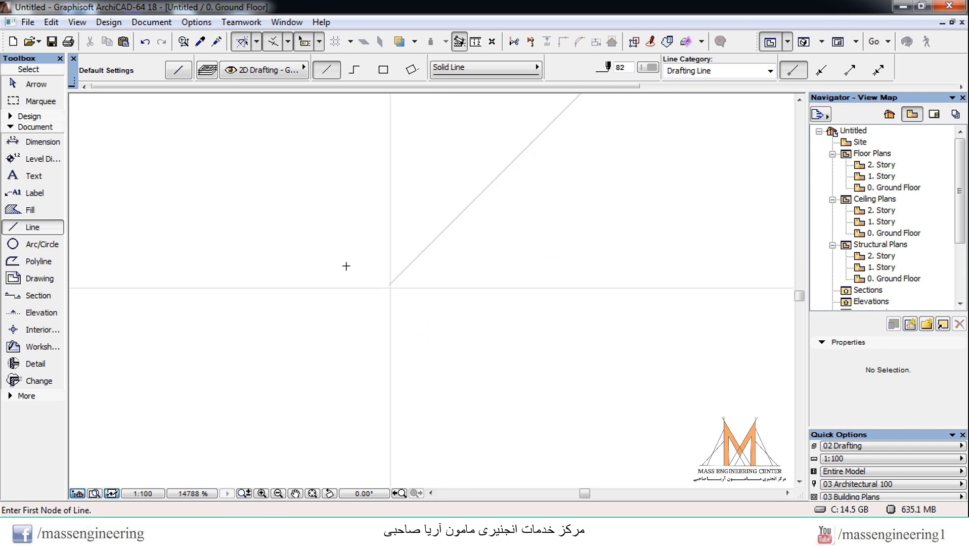
Turn grid snapping back on with the Line tool still active
left_click(351, 41)
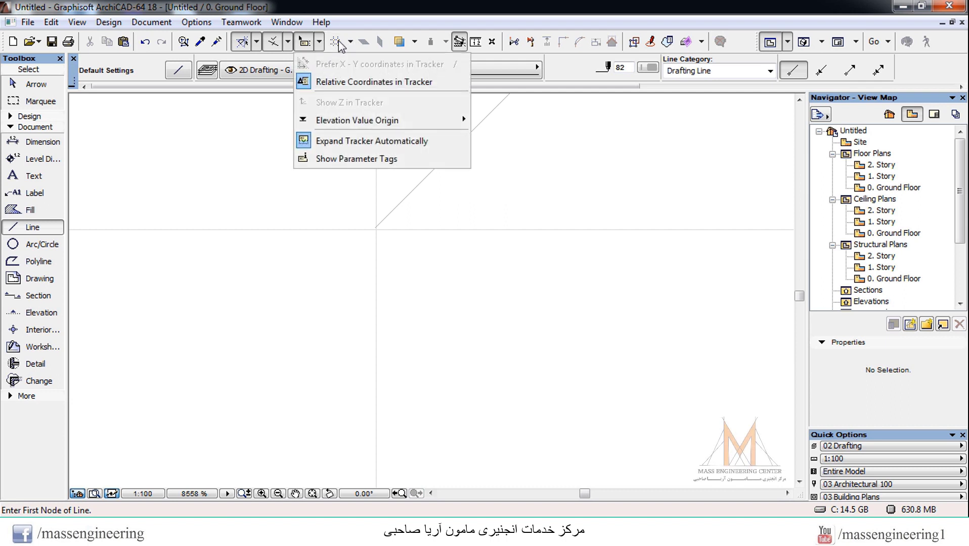
left_click(351, 43)
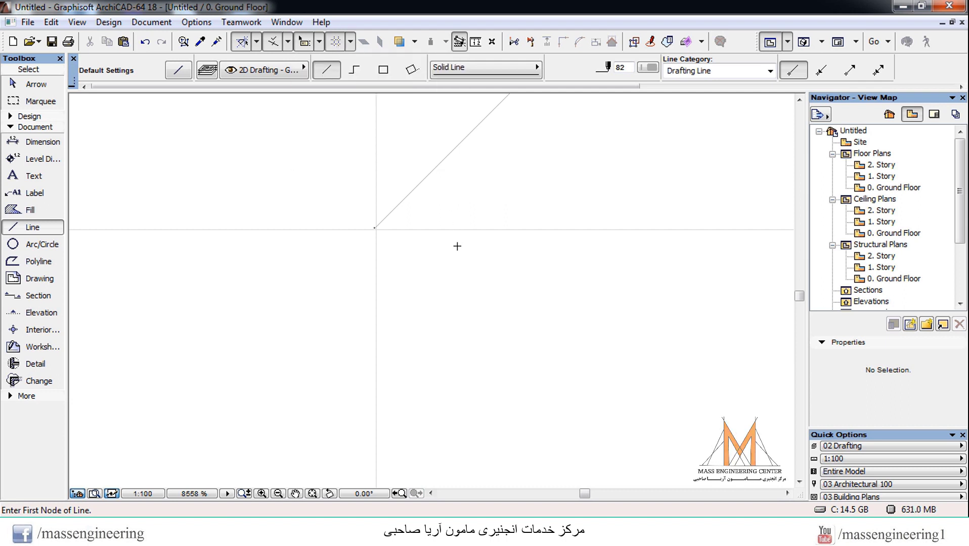
scroll(334, 261, "down", 5)
scroll(386, 292, "down", 1)
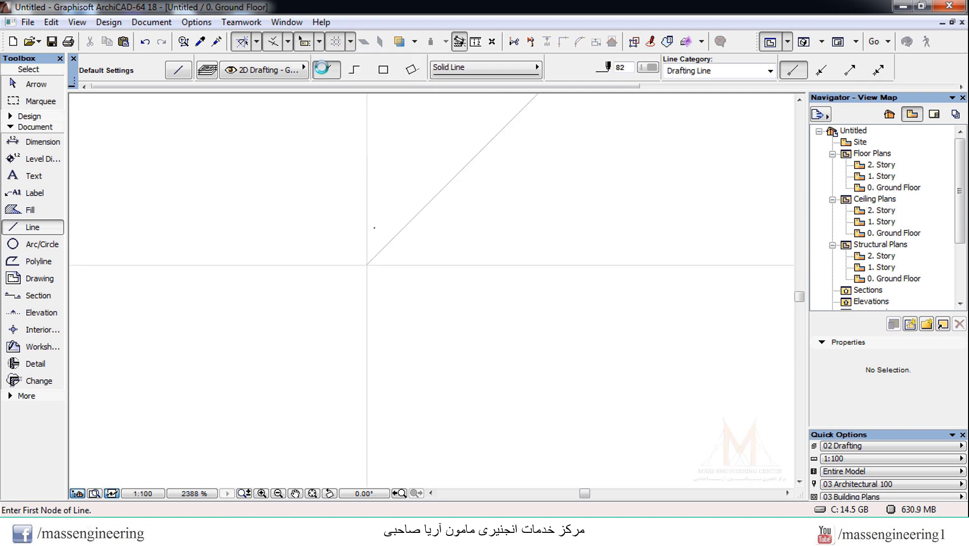
Set the snapping to Snap Grid and draw a diagonal line below the unsnapped one, crossing the horizontal grid line
left_click(350, 41)
left_click(350, 42)
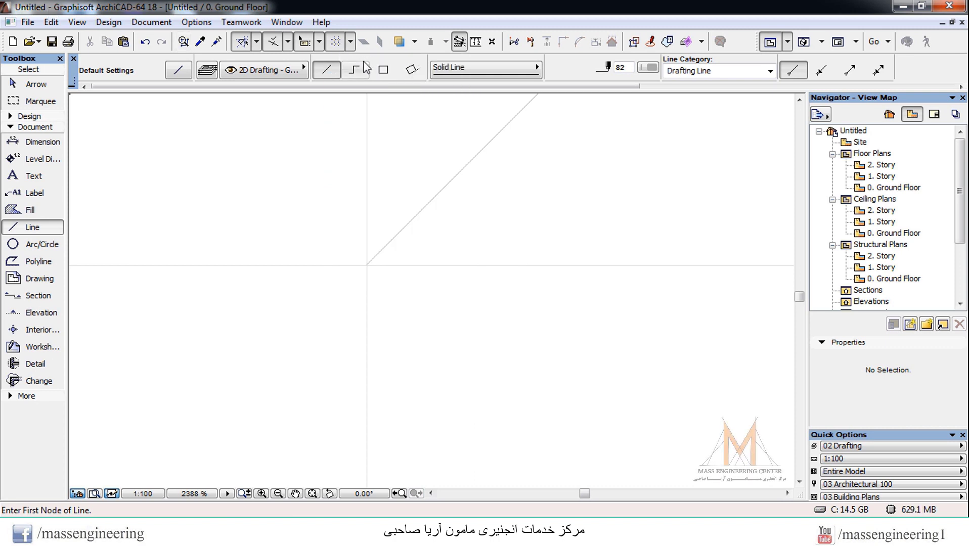
left_click(351, 41)
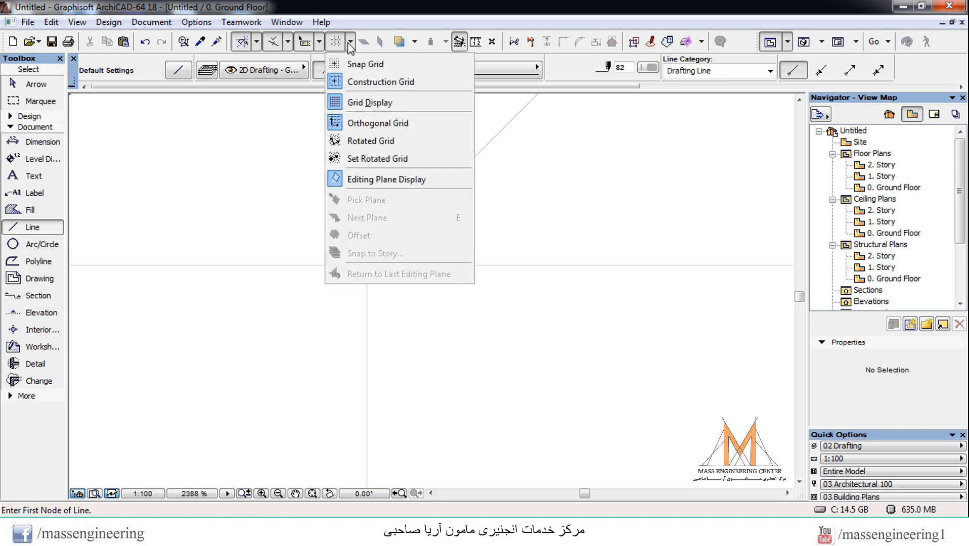
left_click(356, 57)
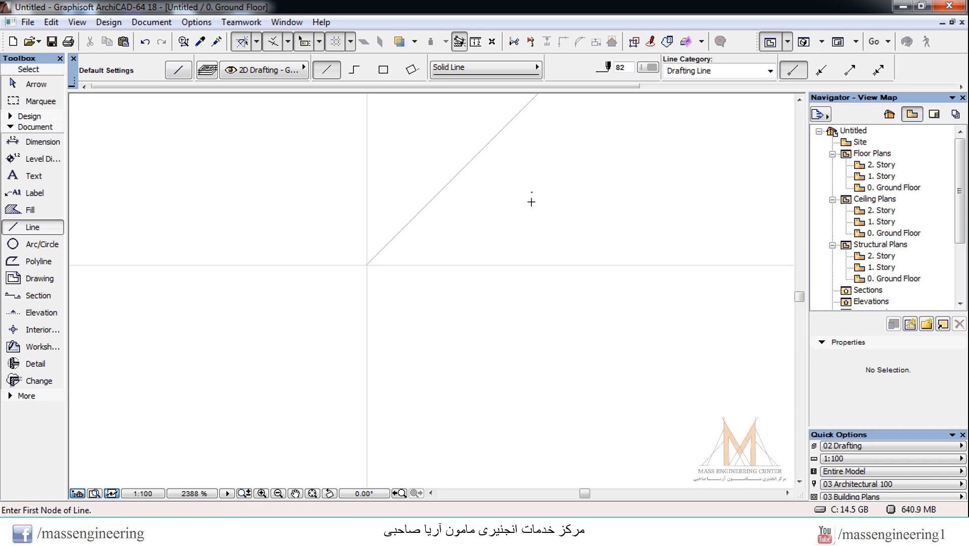
left_click(605, 194)
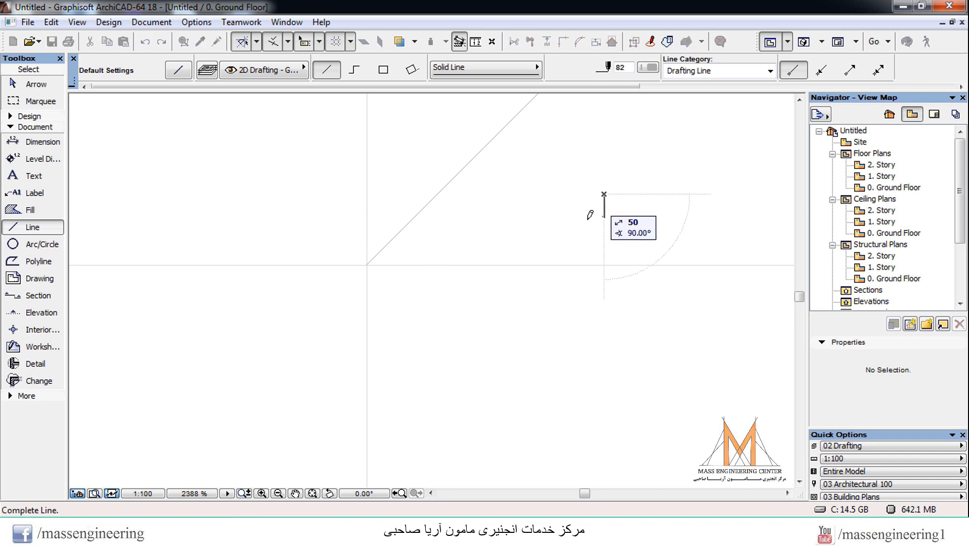
left_click(414, 361)
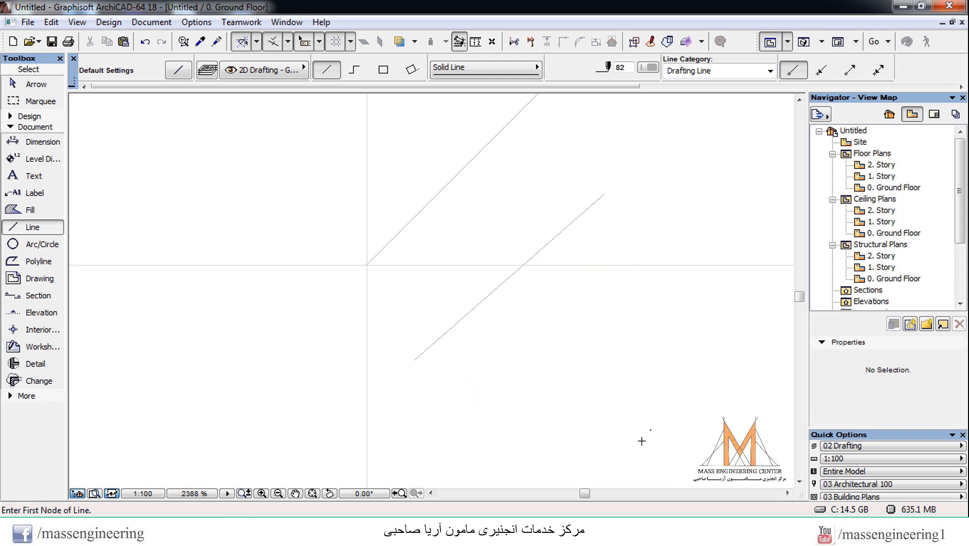
Switch the snapping to Construction Grid and back to Snap Grid
left_click(351, 41)
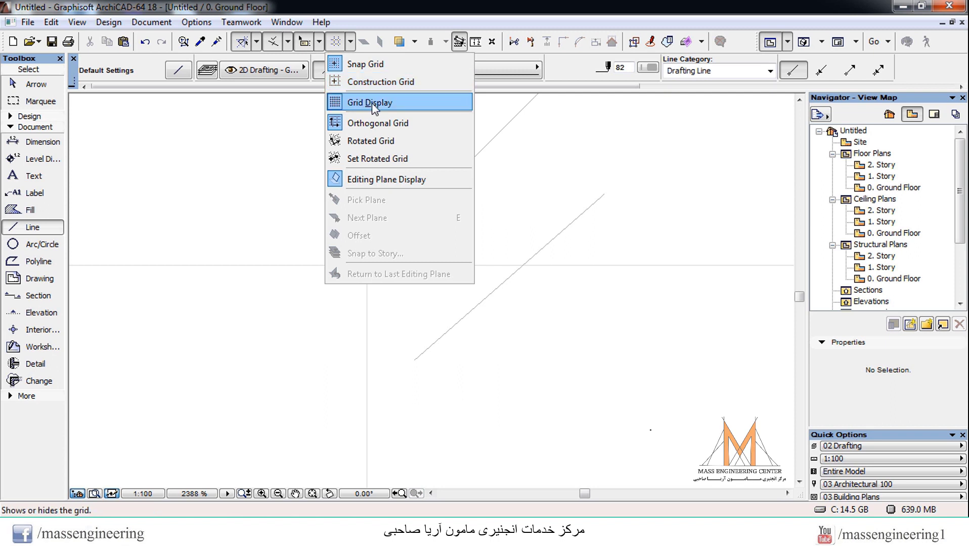
left_click(347, 84)
left_click(350, 41)
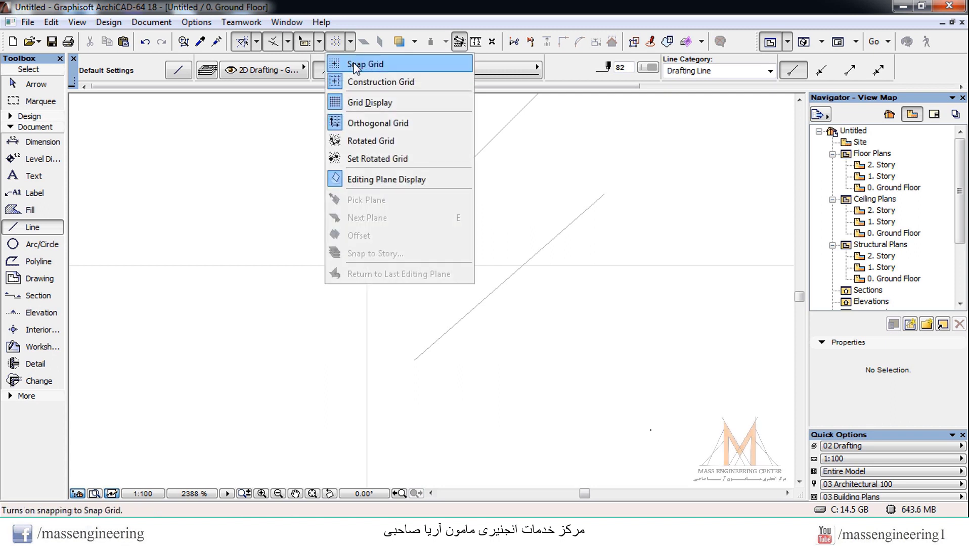
left_click(356, 67)
Hide the grid display on the ground floor plan and bring all the walls and lines into view
left_click(351, 41)
left_click(356, 102)
scroll(406, 304, "down", 1)
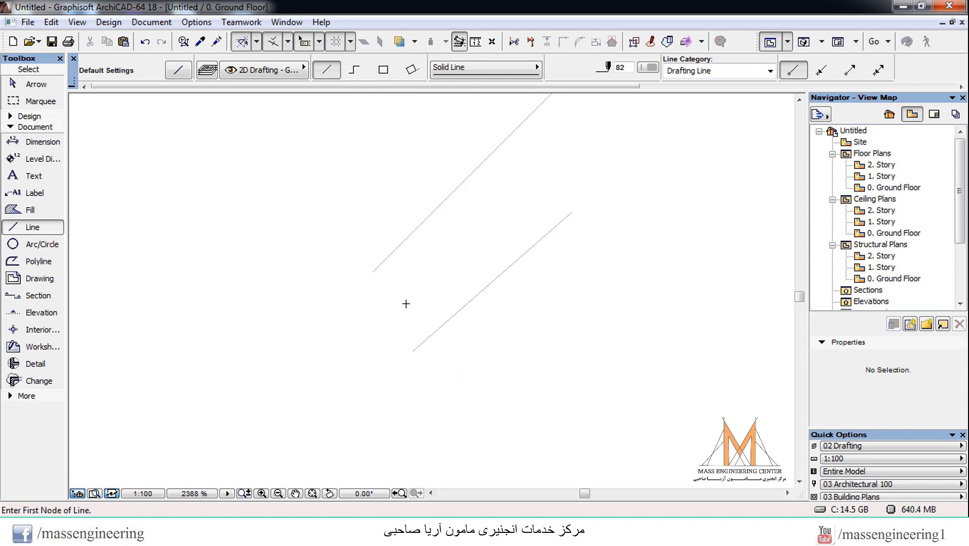
scroll(357, 229, "down", 10)
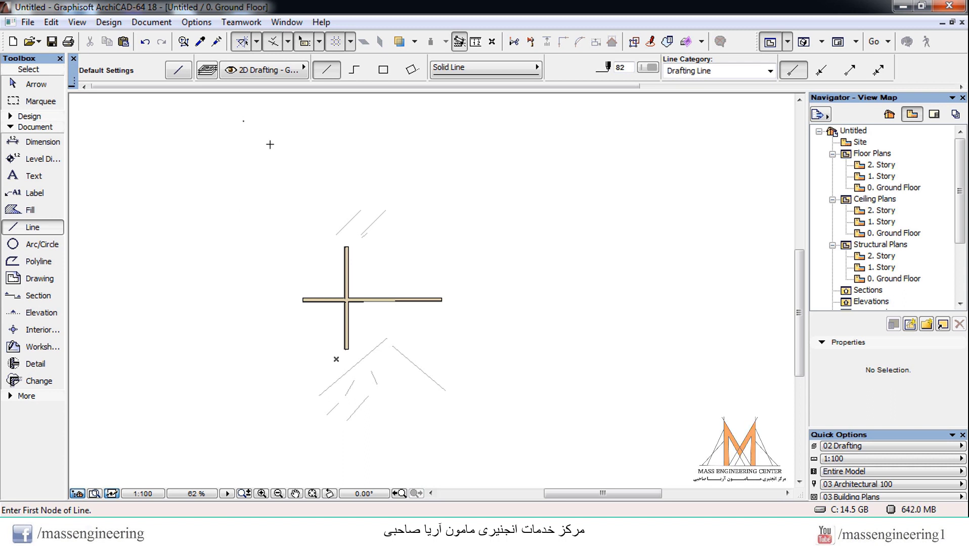
Set the snapping to Construction Grid and draw a steep diagonal line above the right arm of the crossed walls
left_click(351, 42)
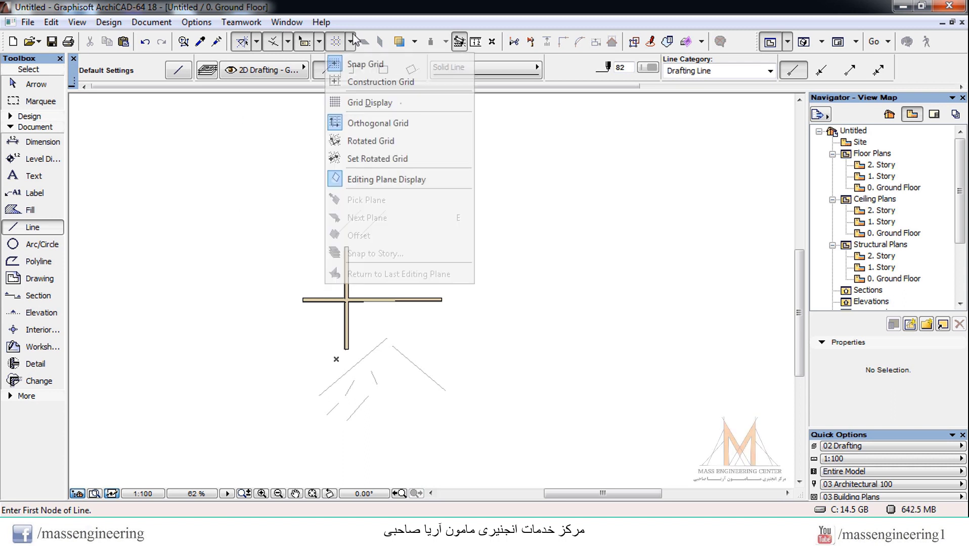
left_click(362, 82)
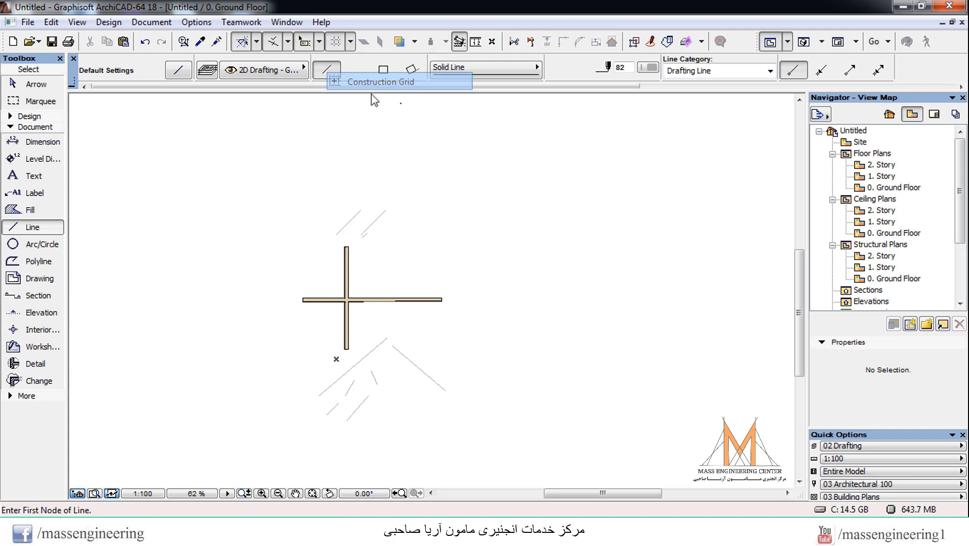
left_click(460, 137)
left_click(435, 211)
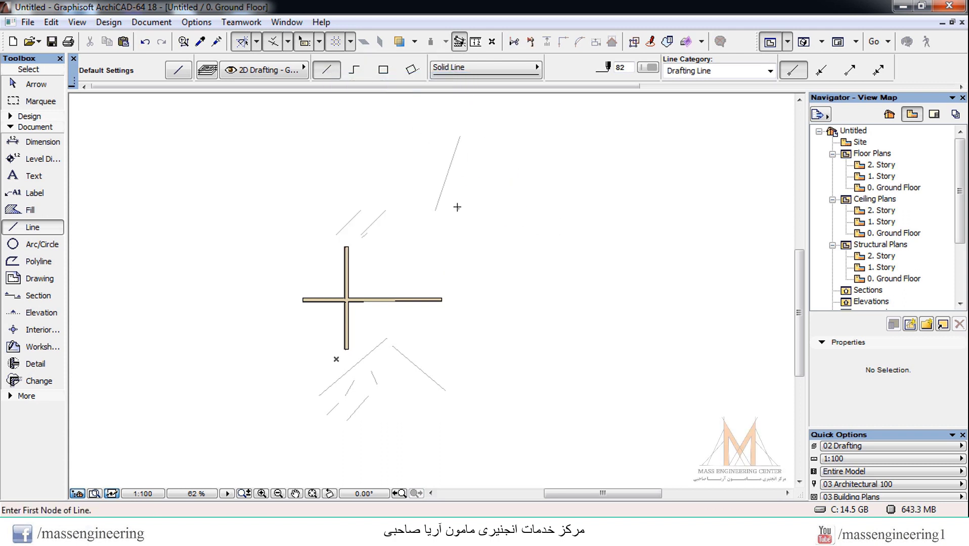
Show the grid display again and switch the plan from the orthogonal grid to the Rotated Grid
left_click(351, 41)
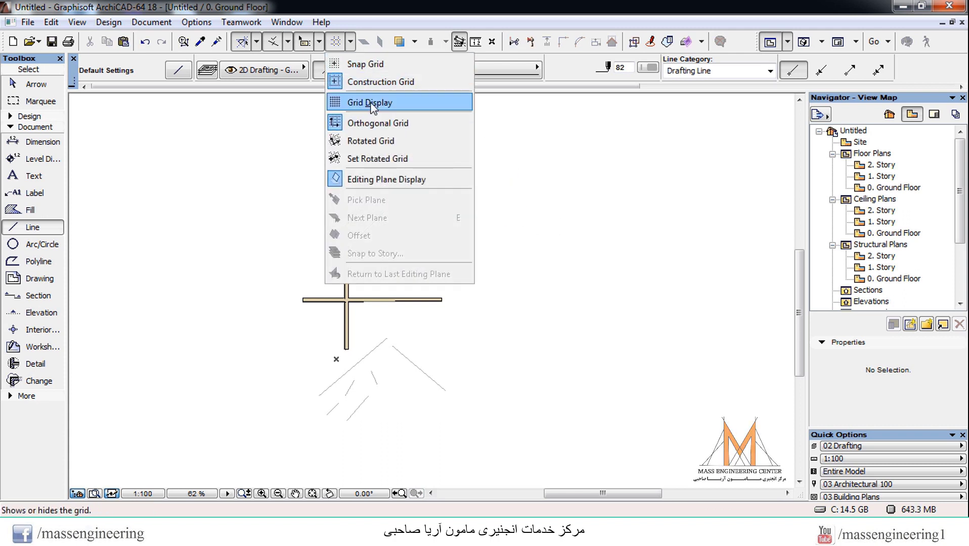
left_click(368, 105)
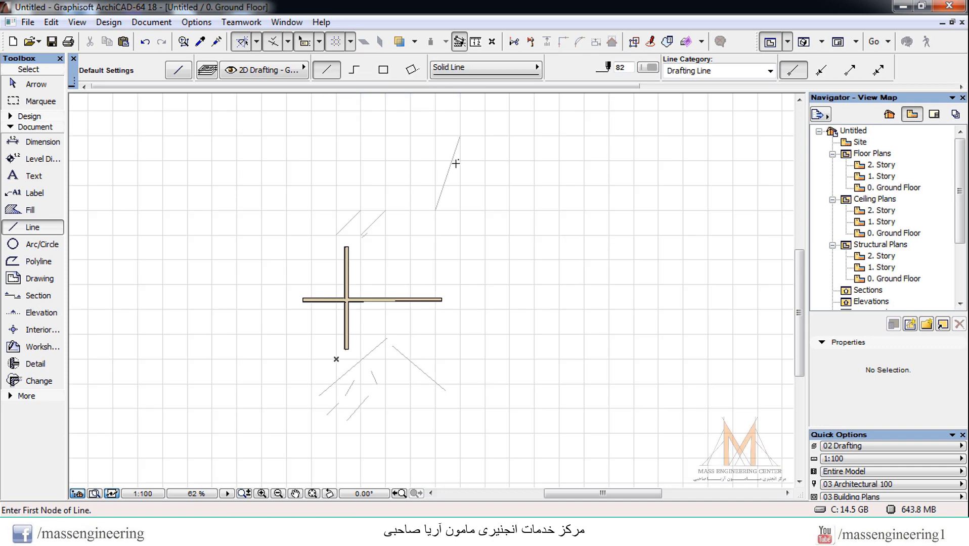
left_click(350, 41)
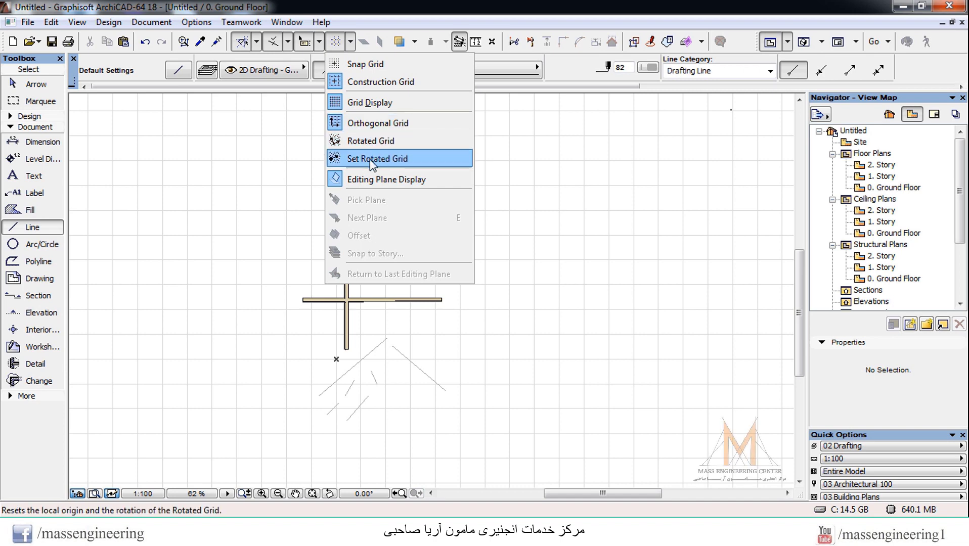
left_click(367, 141)
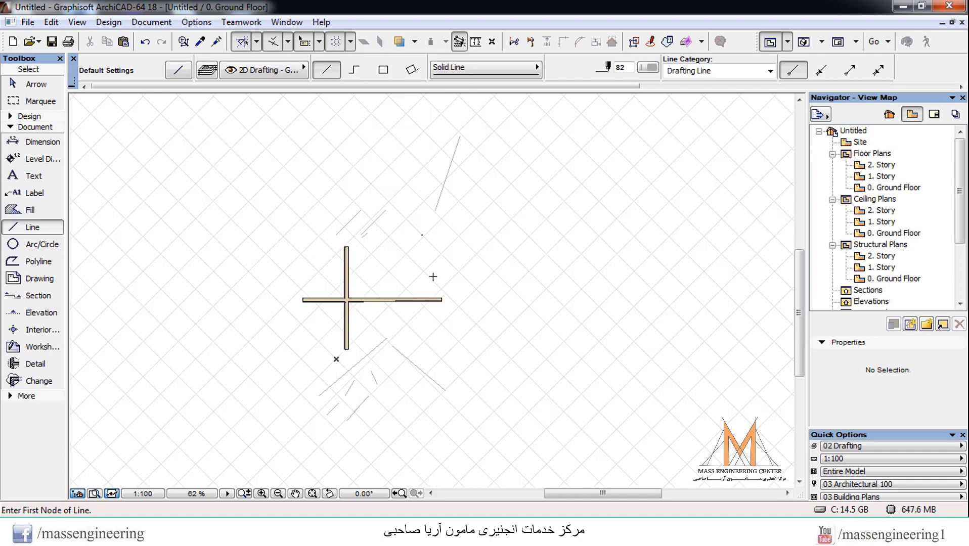
scroll(336, 269, "down", 5)
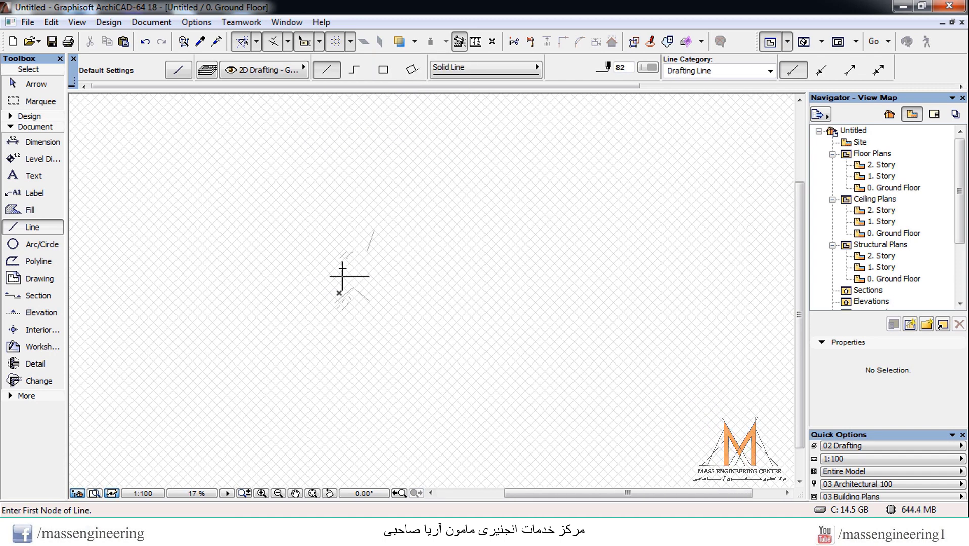
Redefine the rotated grid's angle with Set Rotated Grid, using a gently rising reference vector to the lower right of the walls
left_click(350, 41)
left_click(363, 160)
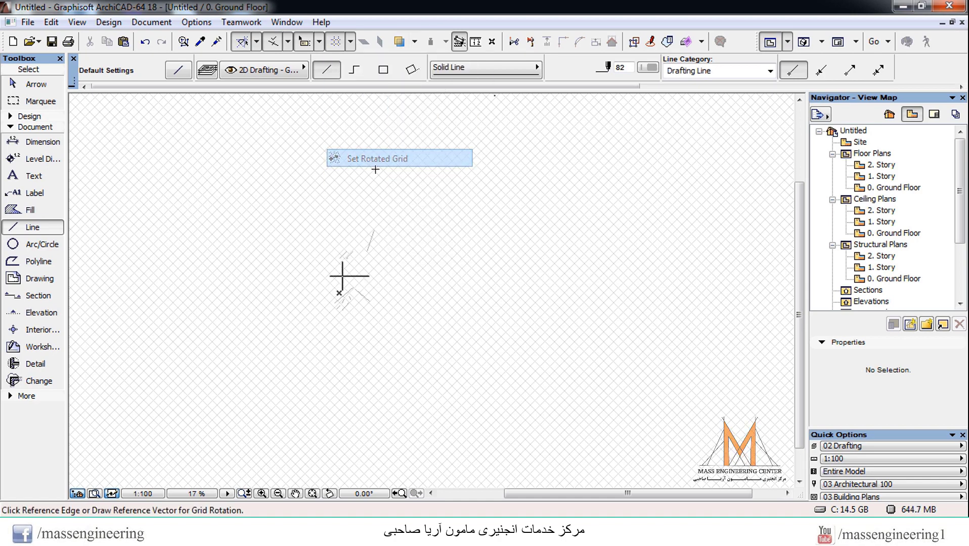
left_click(414, 337)
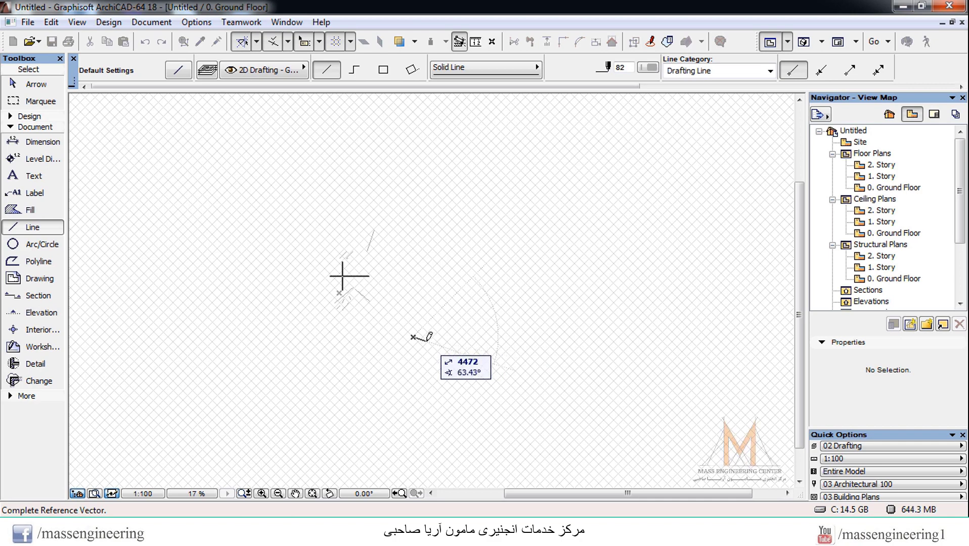
left_click(535, 303)
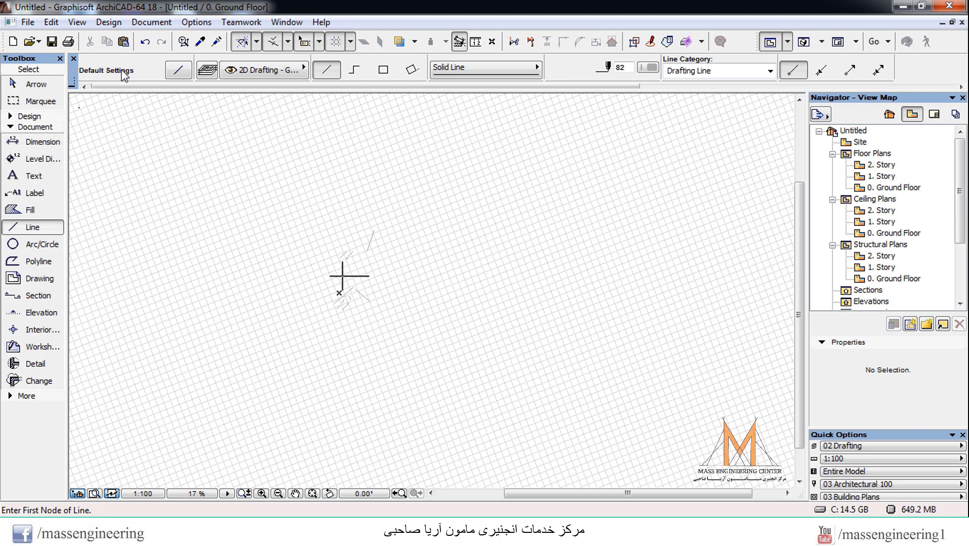
Return the floor plan to the Orthogonal Grid, leaving the Editing Plane Display option on
left_click(350, 42)
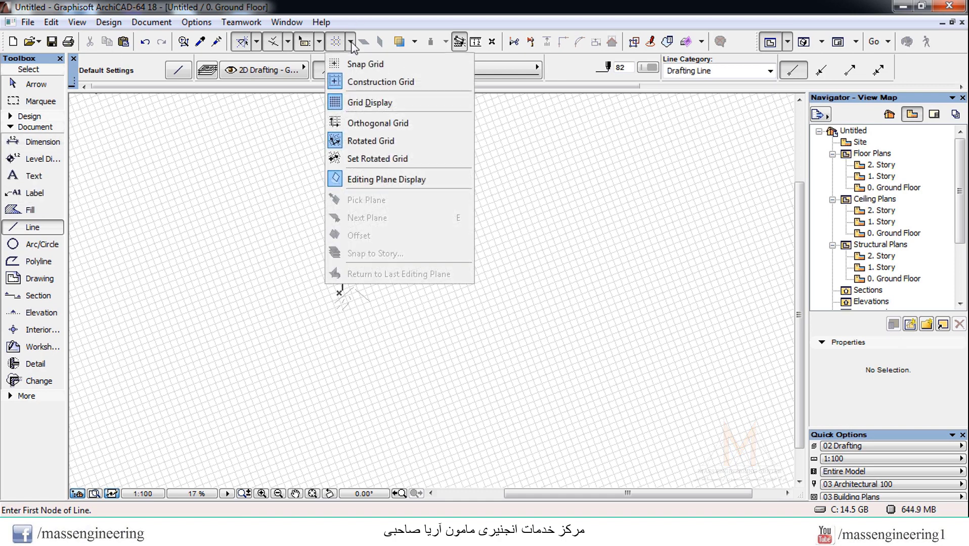
left_click(387, 124)
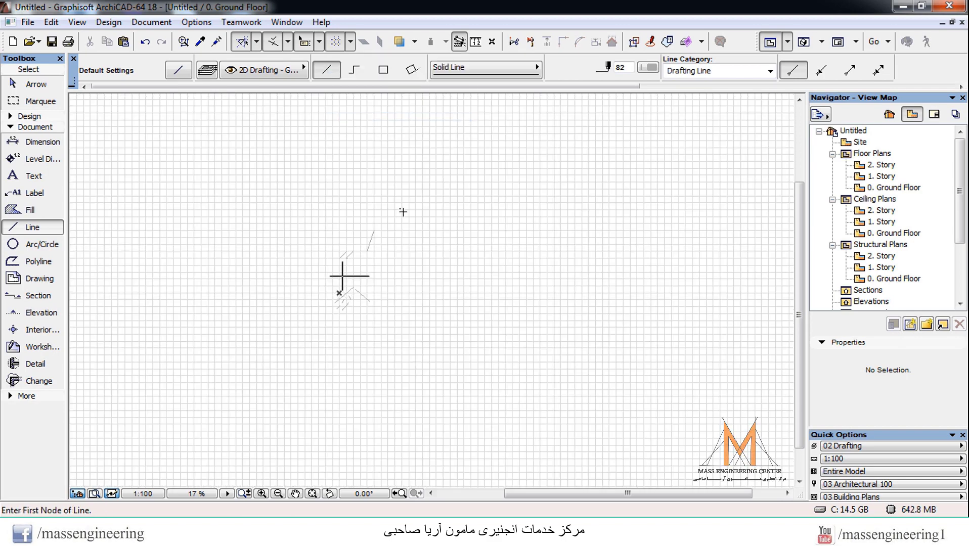
left_click(350, 42)
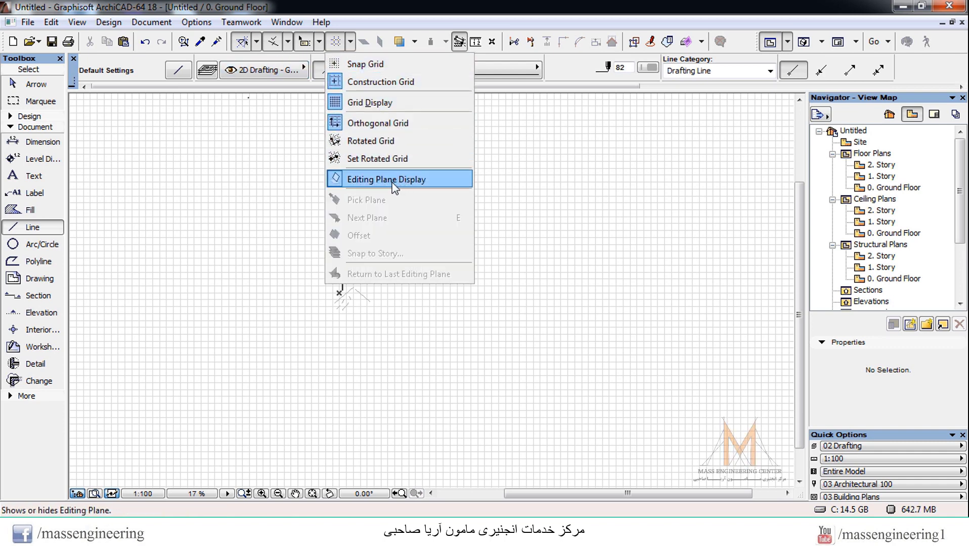
left_click(560, 210)
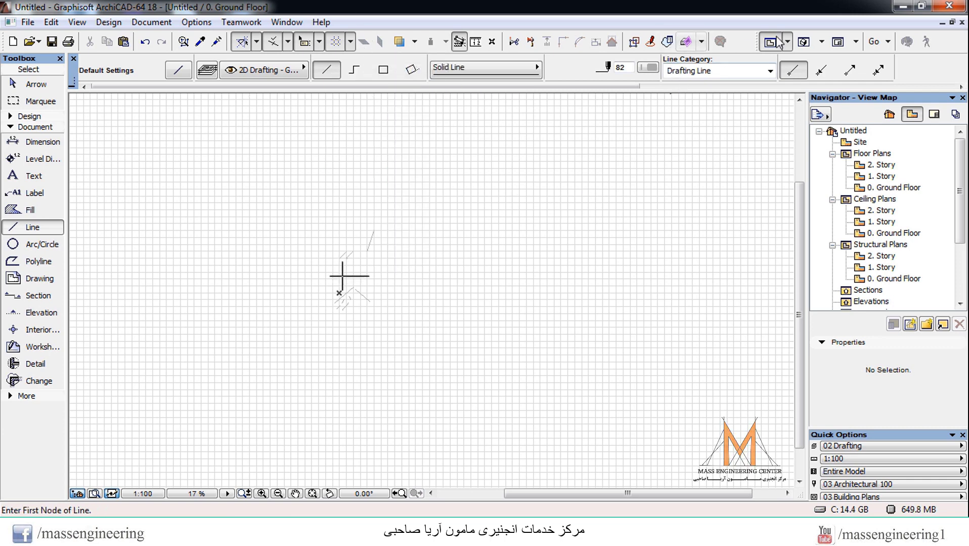
Show the model in the 3D window and review the editing plane commands available there
left_click(804, 43)
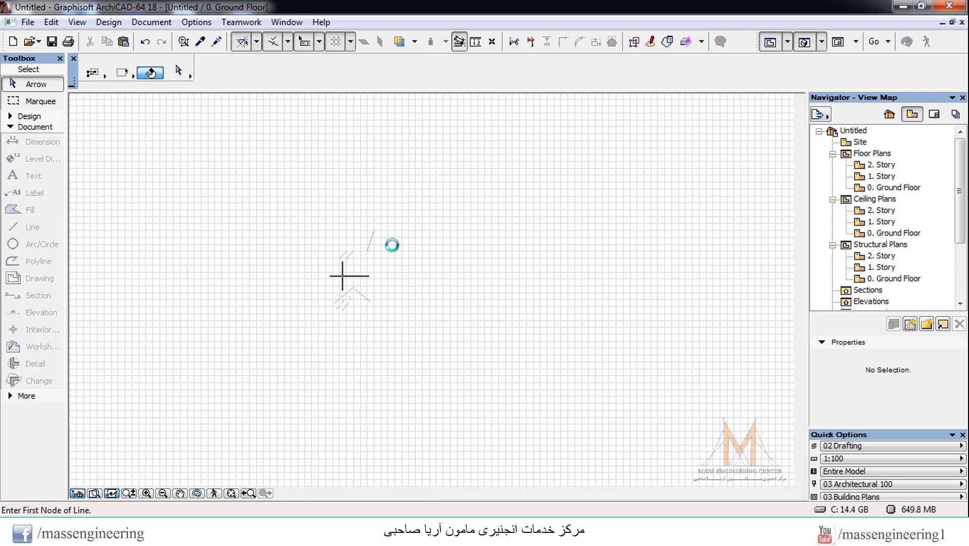
scroll(373, 231, "down", 3)
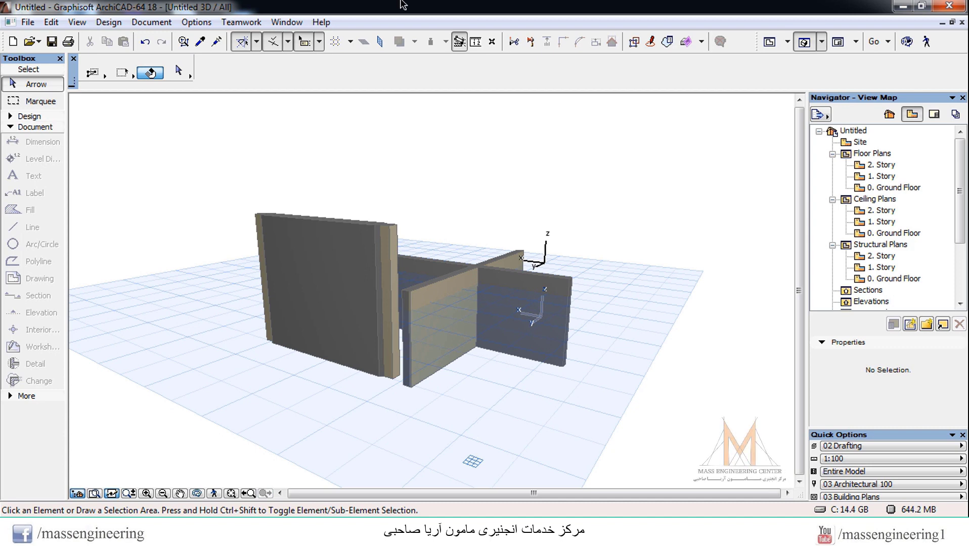
left_click(350, 43)
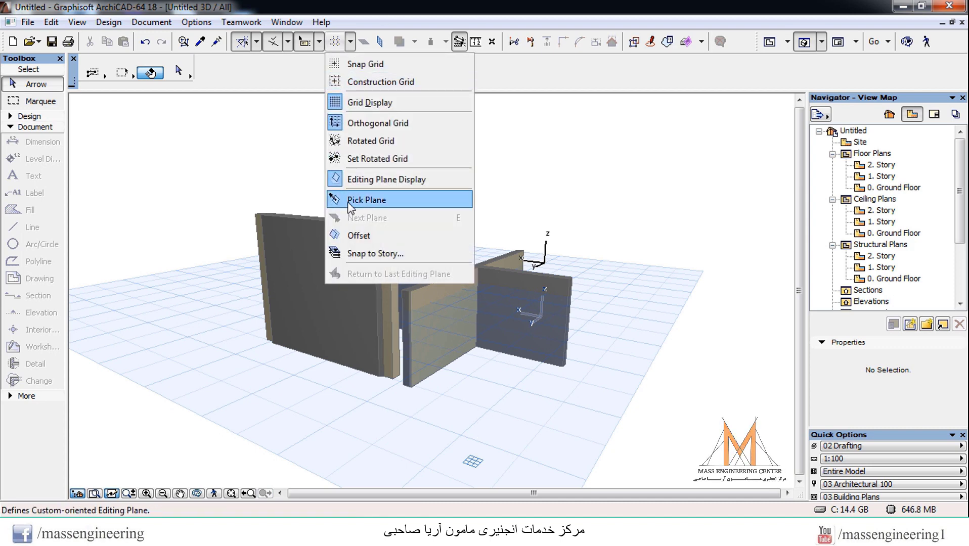
left_click(368, 40)
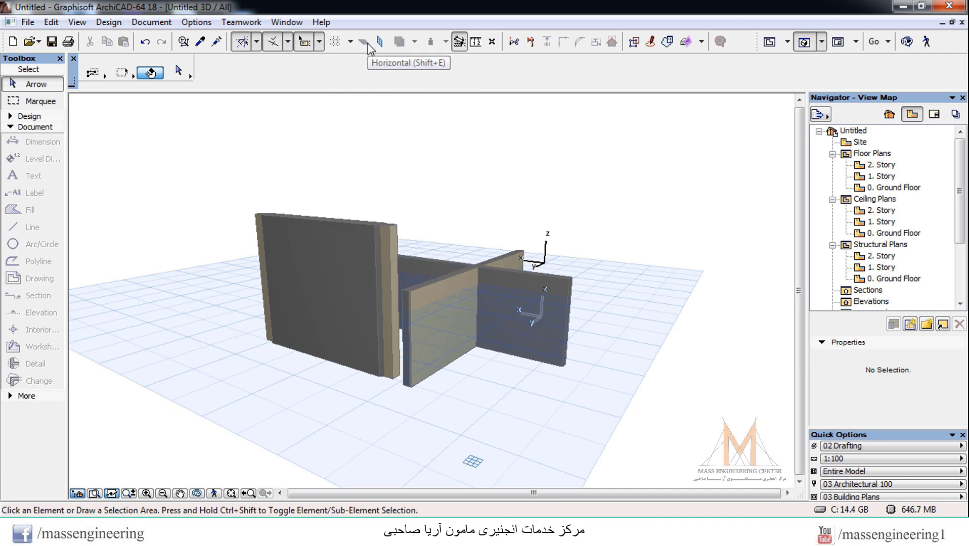
Try the vertical editing plane on the 3D walls and switch back to the horizontal one
left_click(381, 41)
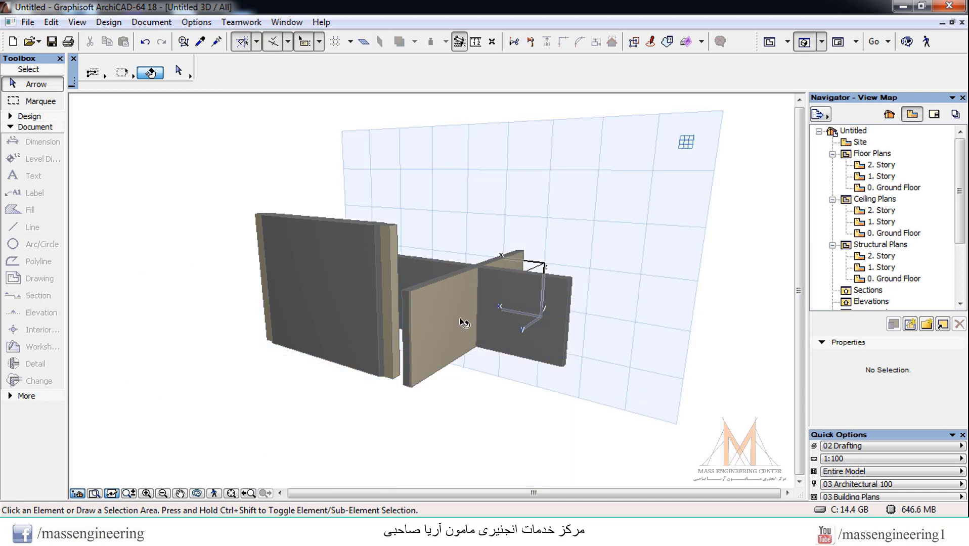
mouse_move(464, 323)
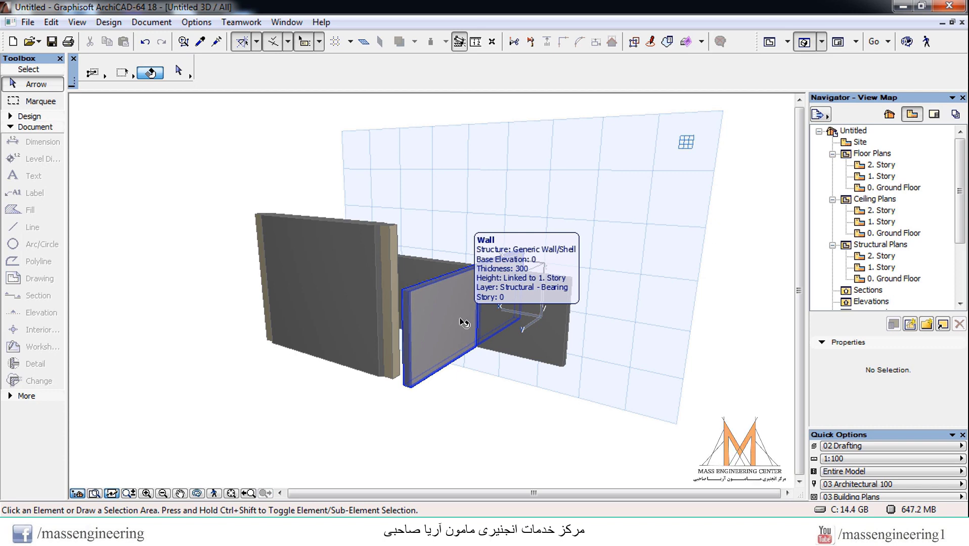
left_click(364, 43)
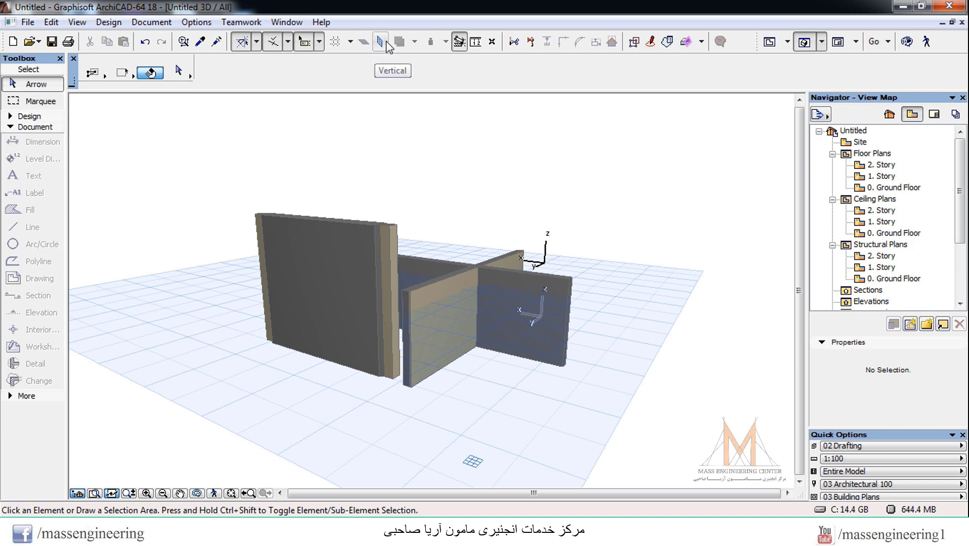
Define a custom editing plane with Pick Plane, placing three points in the empty space around the walls
right_click(431, 243)
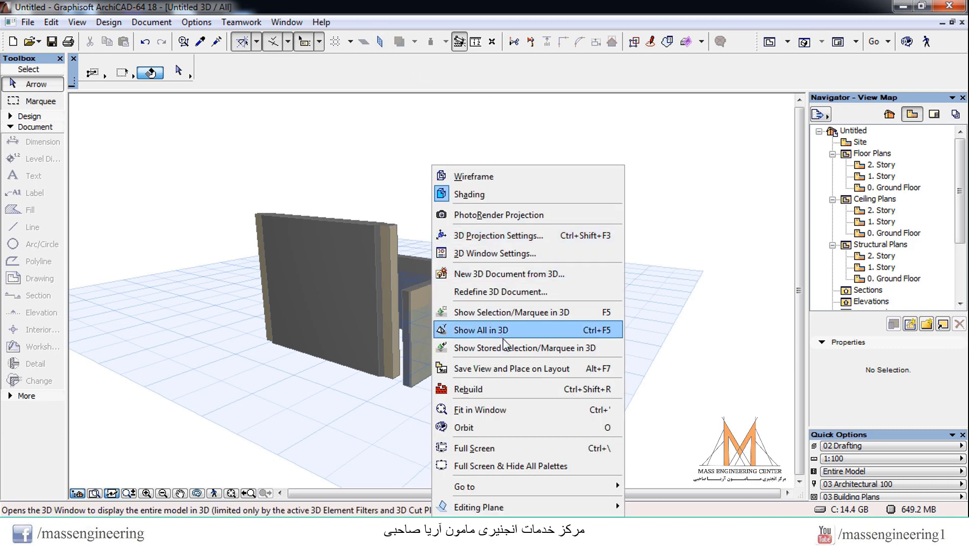
mouse_move(529, 509)
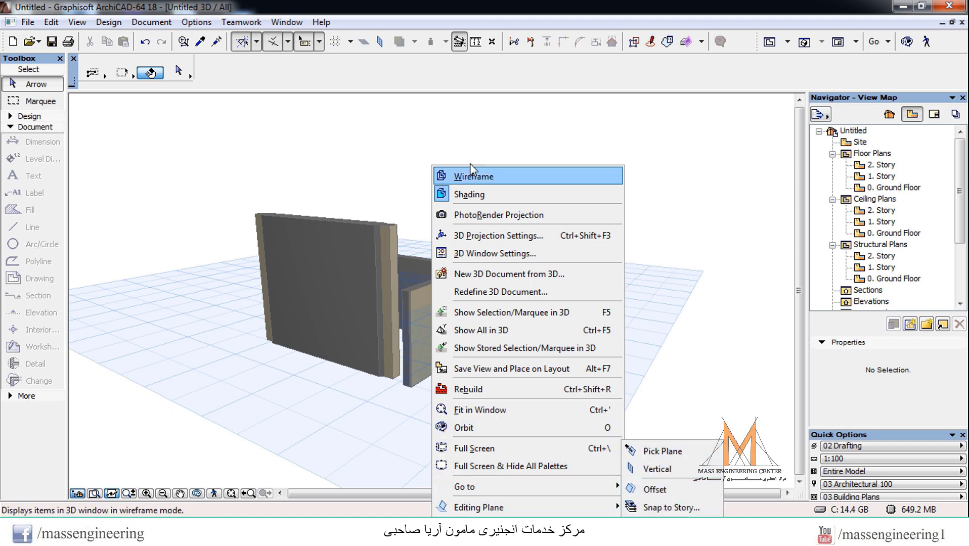
left_click(350, 42)
left_click(350, 41)
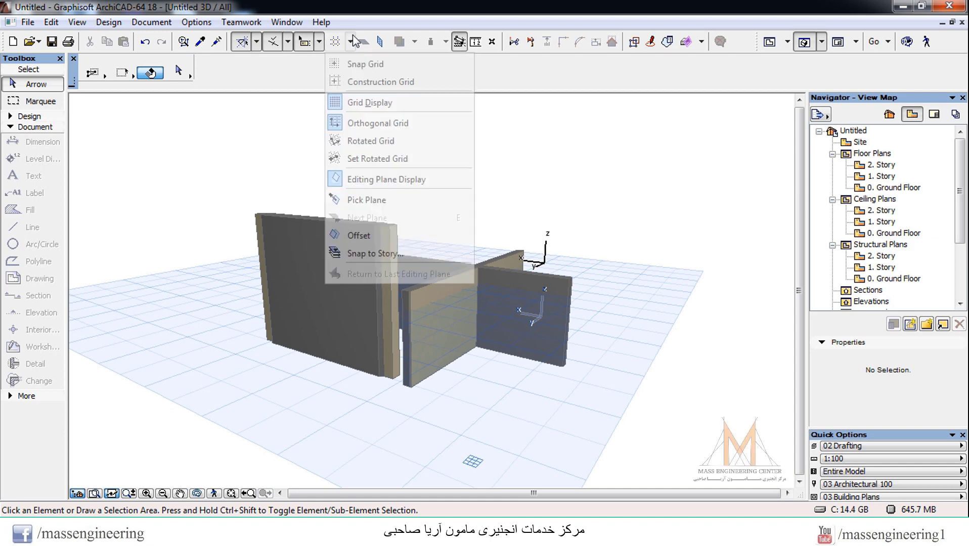
left_click(371, 200)
left_click(602, 206)
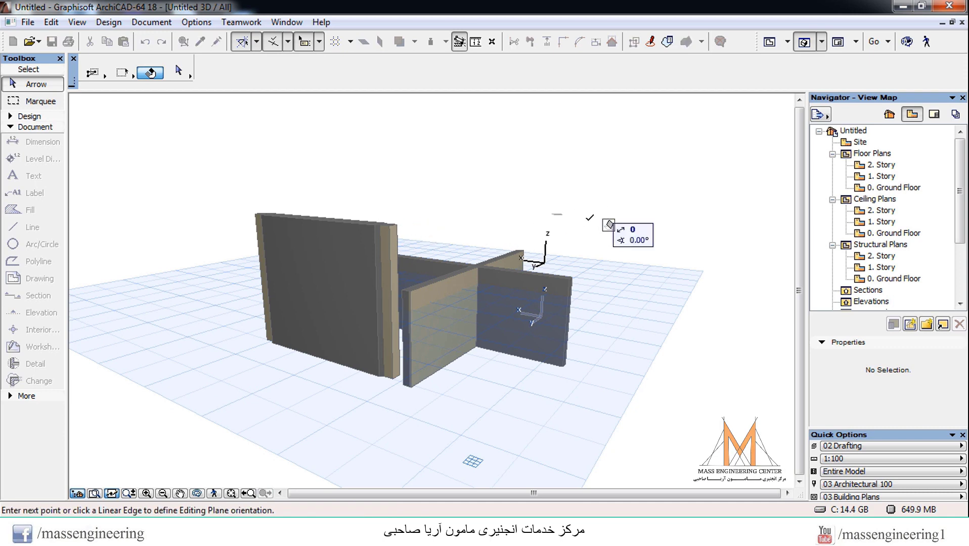
left_click(483, 172)
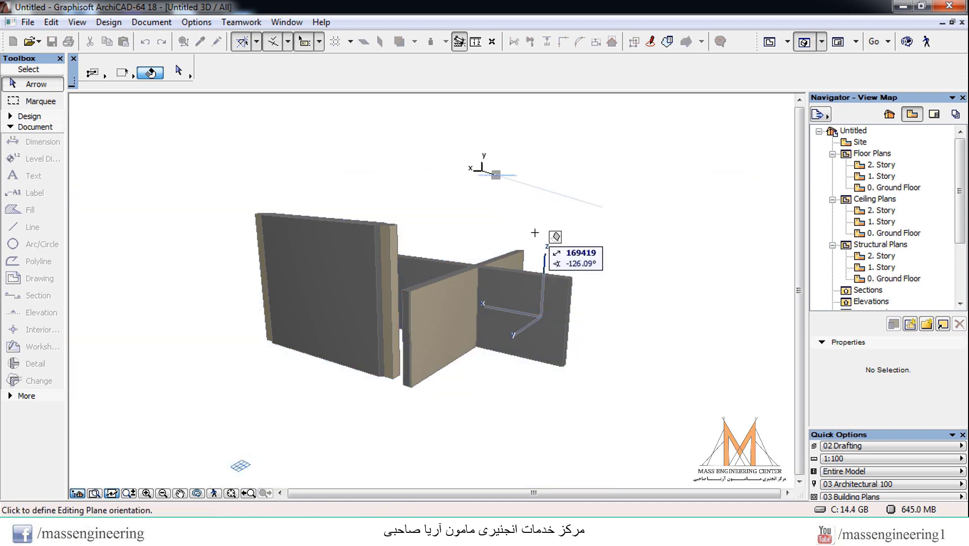
left_click(200, 293)
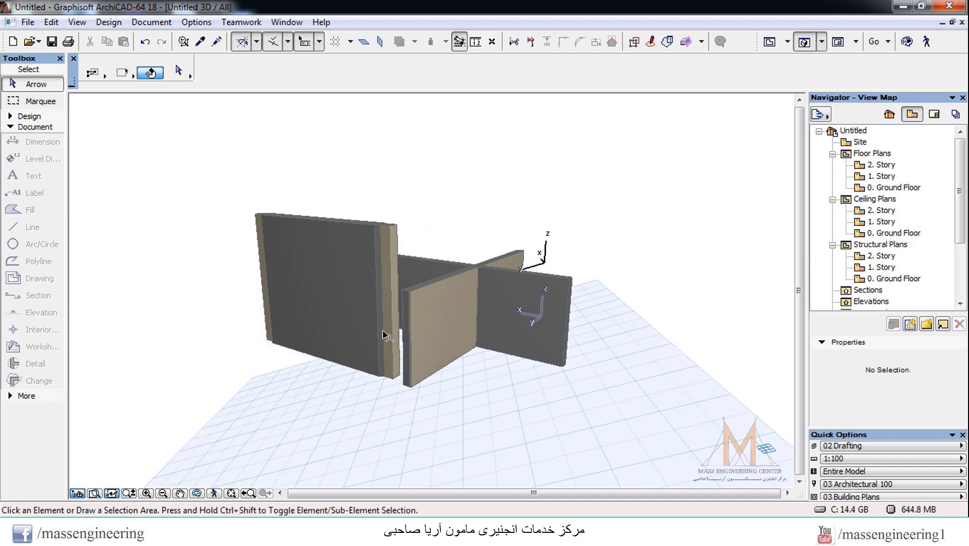
Reset the editing plane to horizontal and return to the ground floor plan
middle_click_drag(544, 248, 505, 204, "shift")
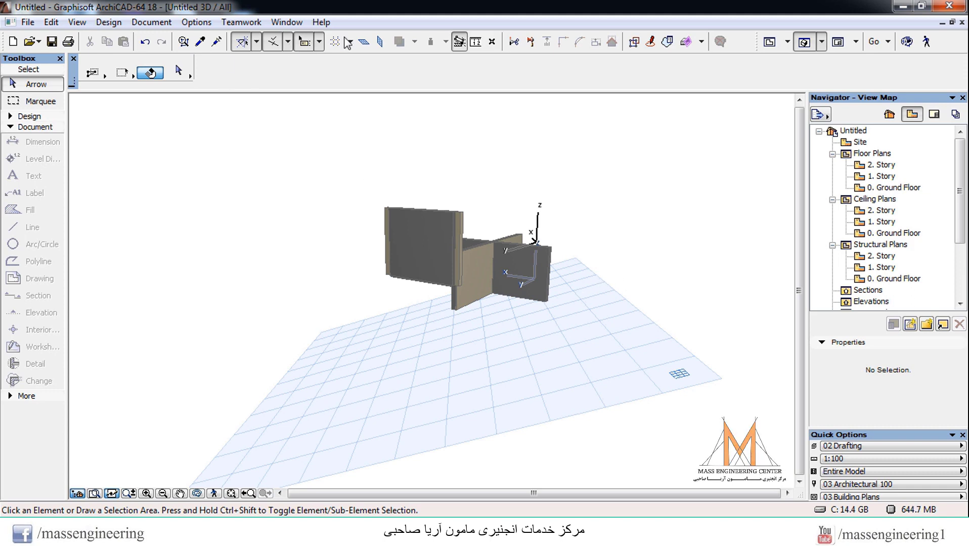
left_click(364, 42)
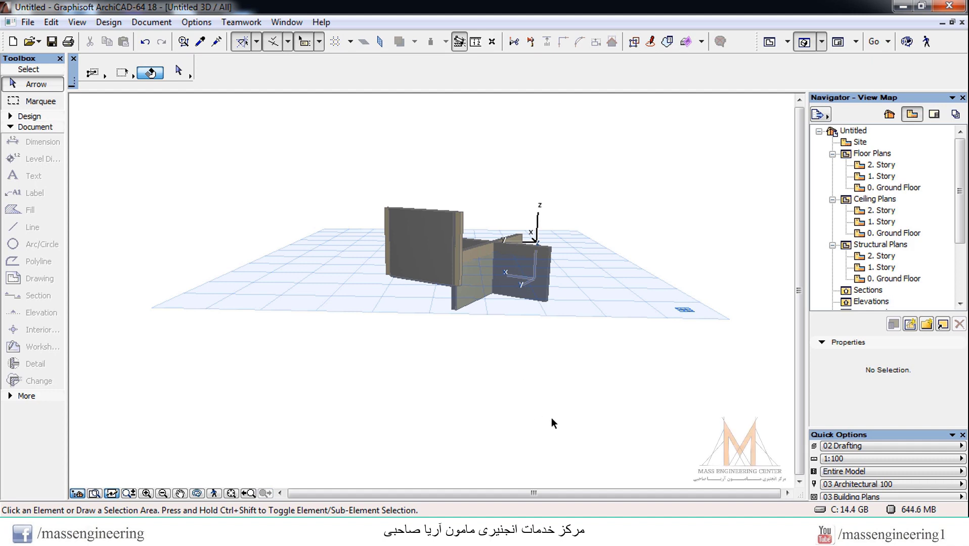
key("F2")
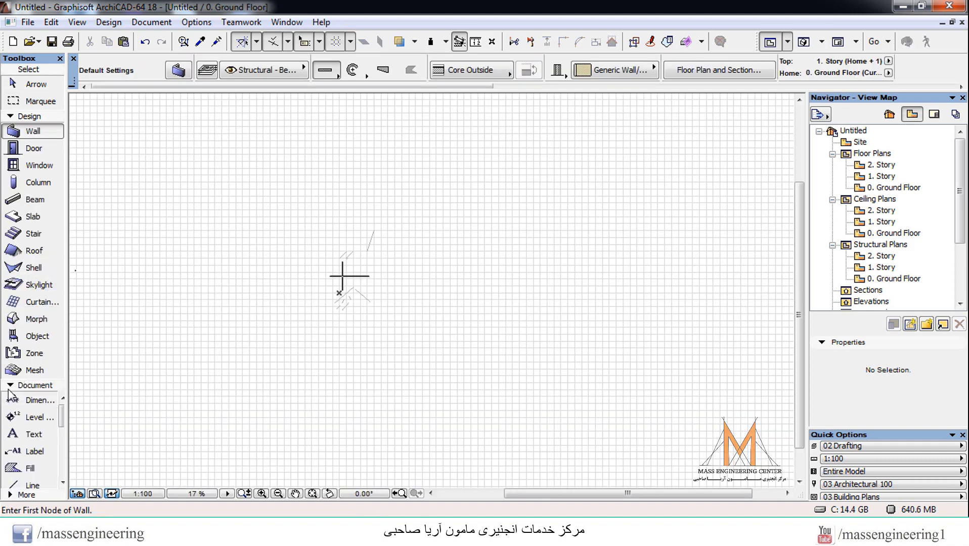
In the 3D window, drag the low wall passing behind the tall middle wall straight up along the Z axis by about 3043
left_click(806, 42)
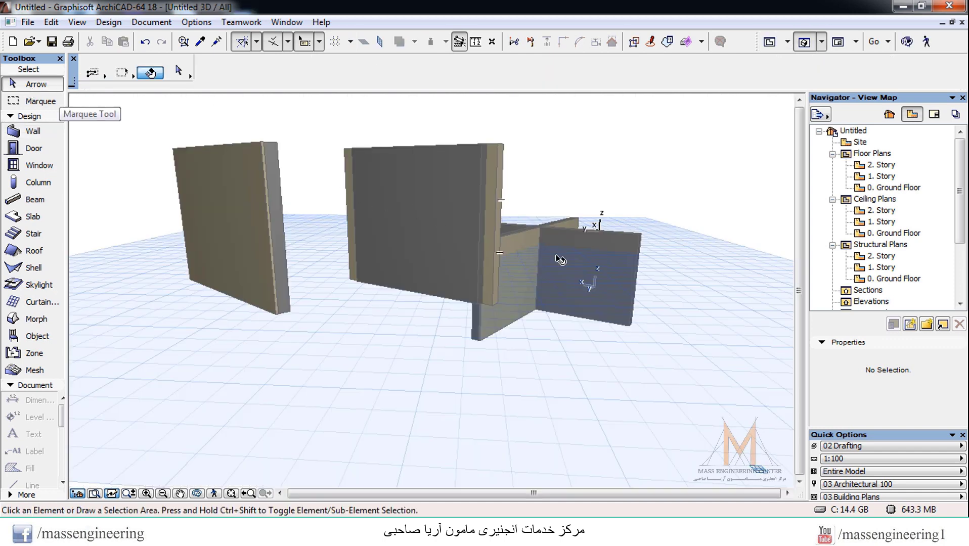
left_click(602, 252)
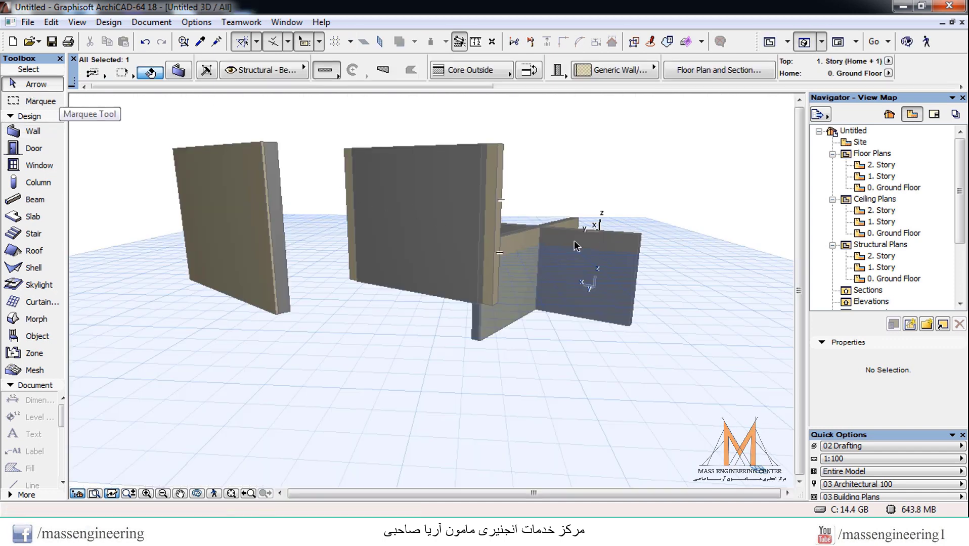
left_click(580, 245)
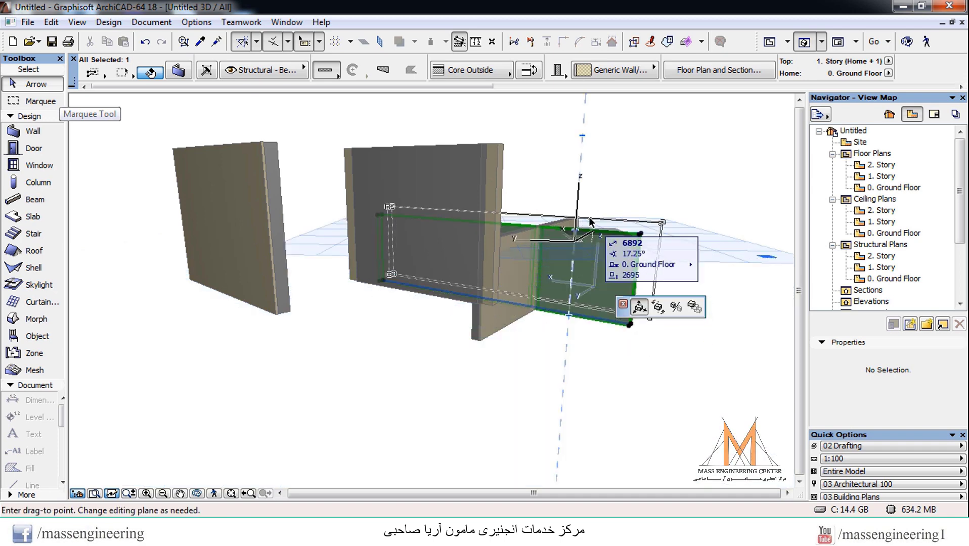
right_click(579, 233)
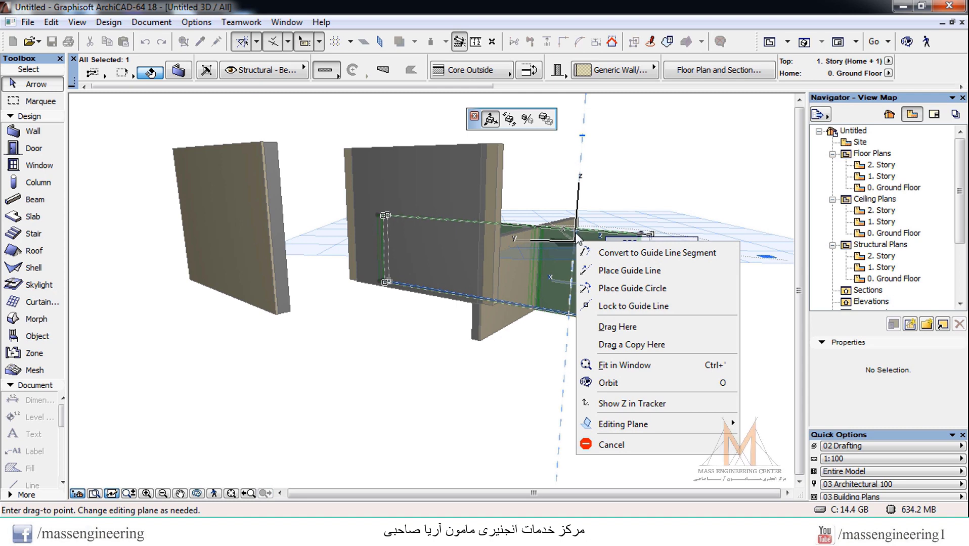
left_click(575, 224)
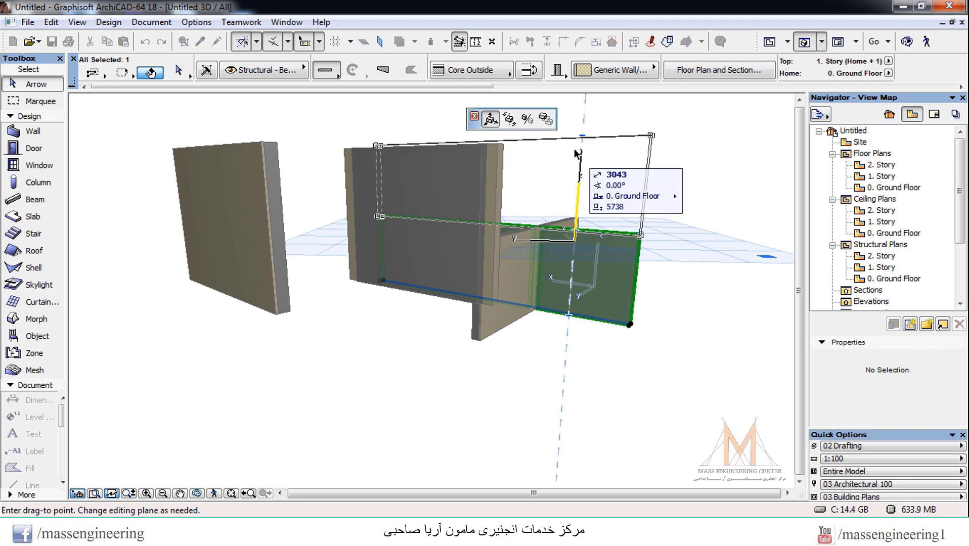
left_click(577, 153)
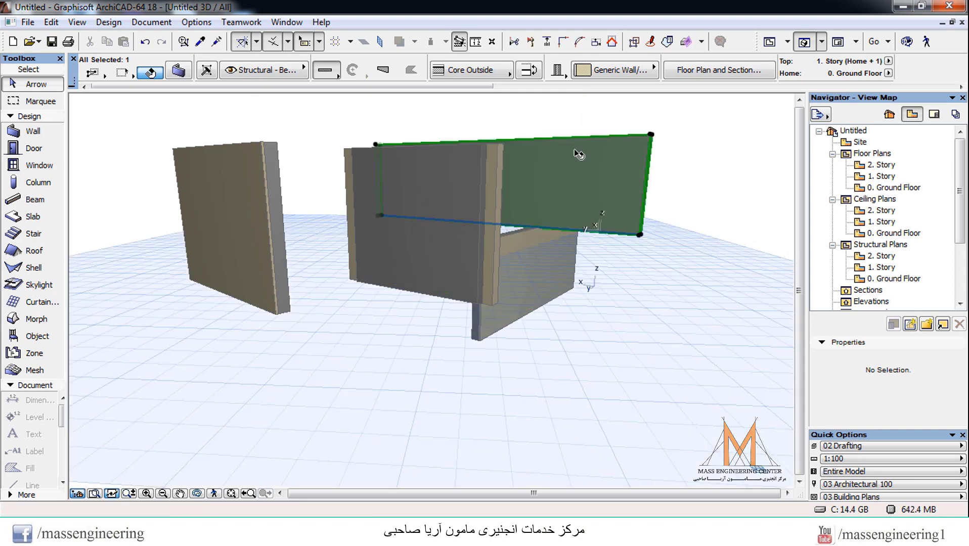